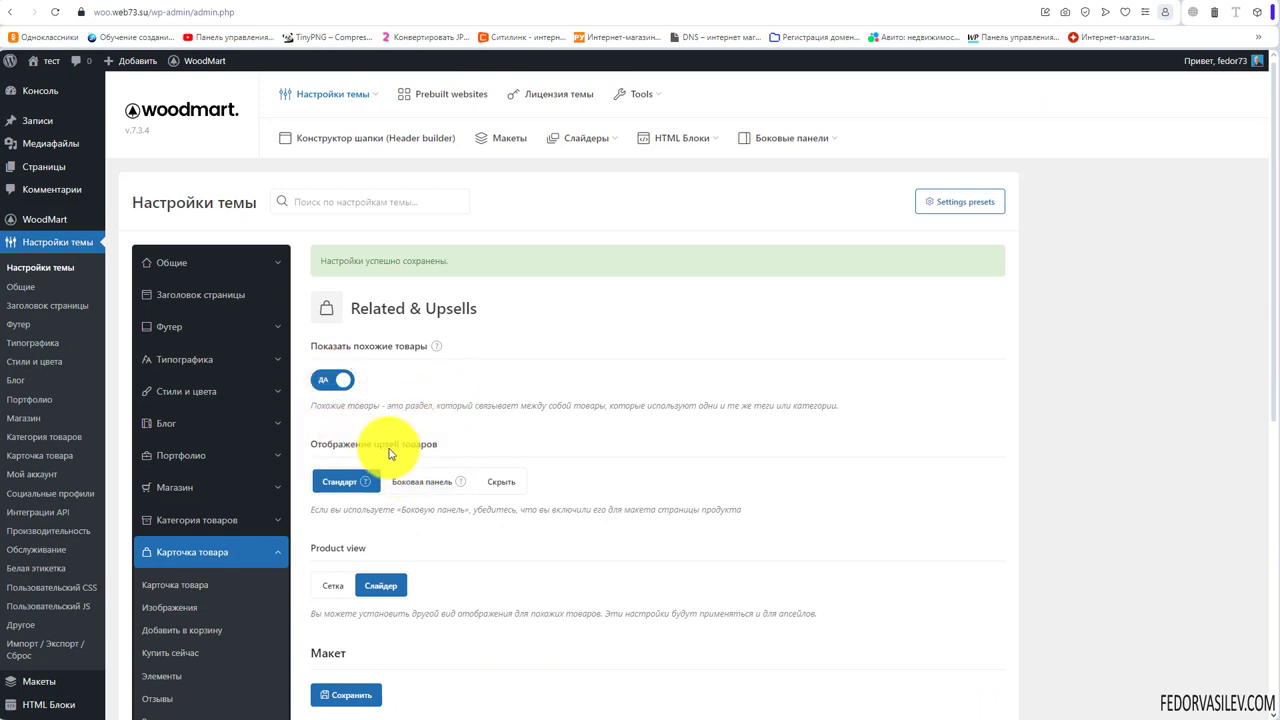
Open the iPhone product's linked products settings (Сопутствующие) and read the explanation of the Апсэлы field.
drag(441, 445, 335, 447)
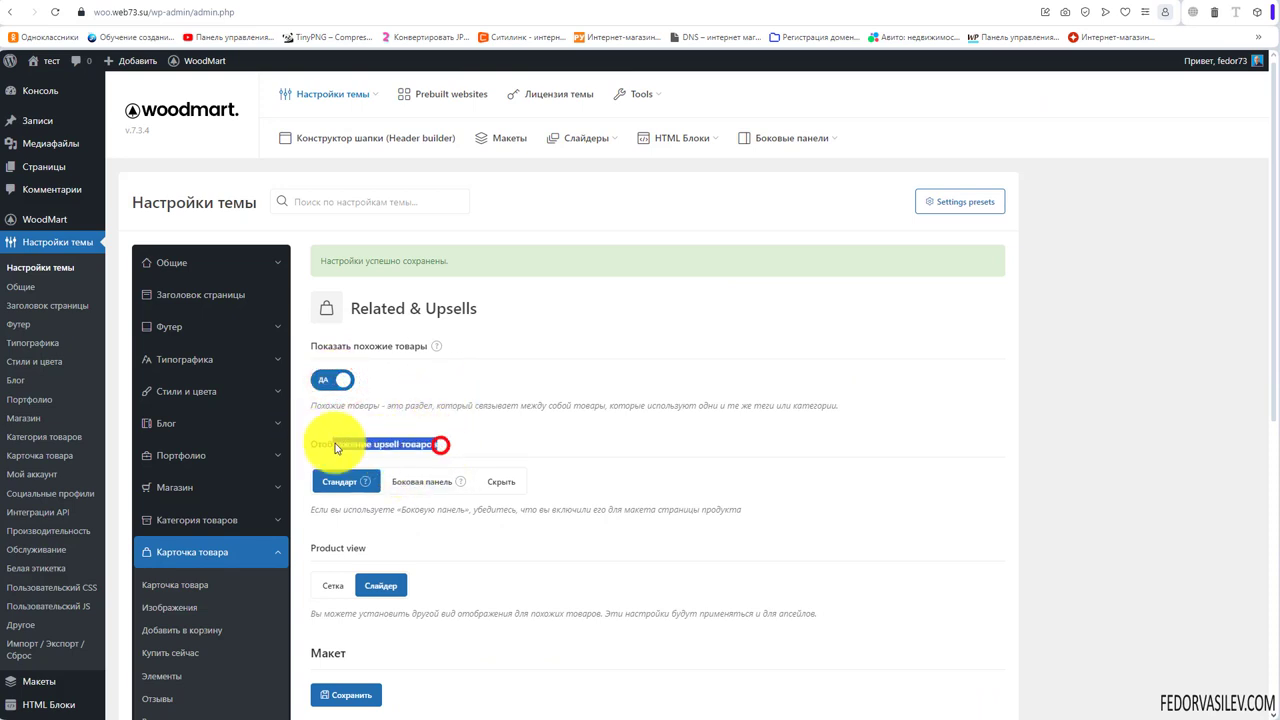
click(518, 444)
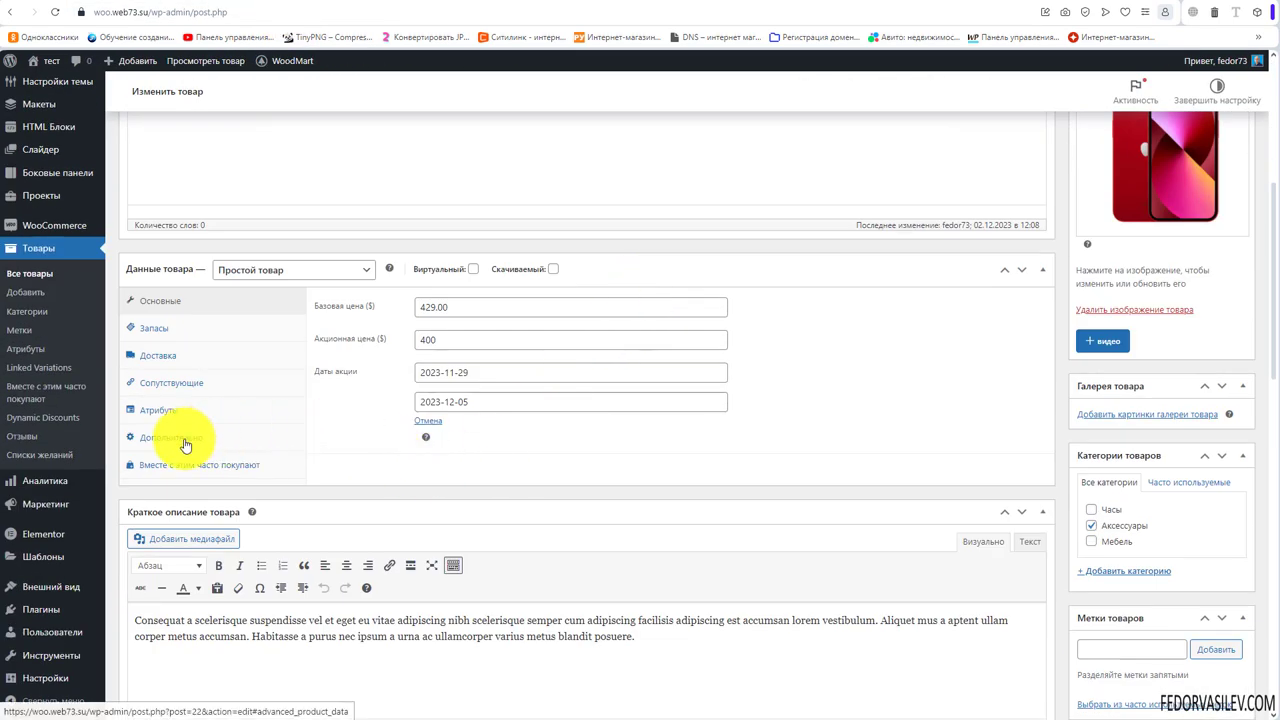
click(152, 388)
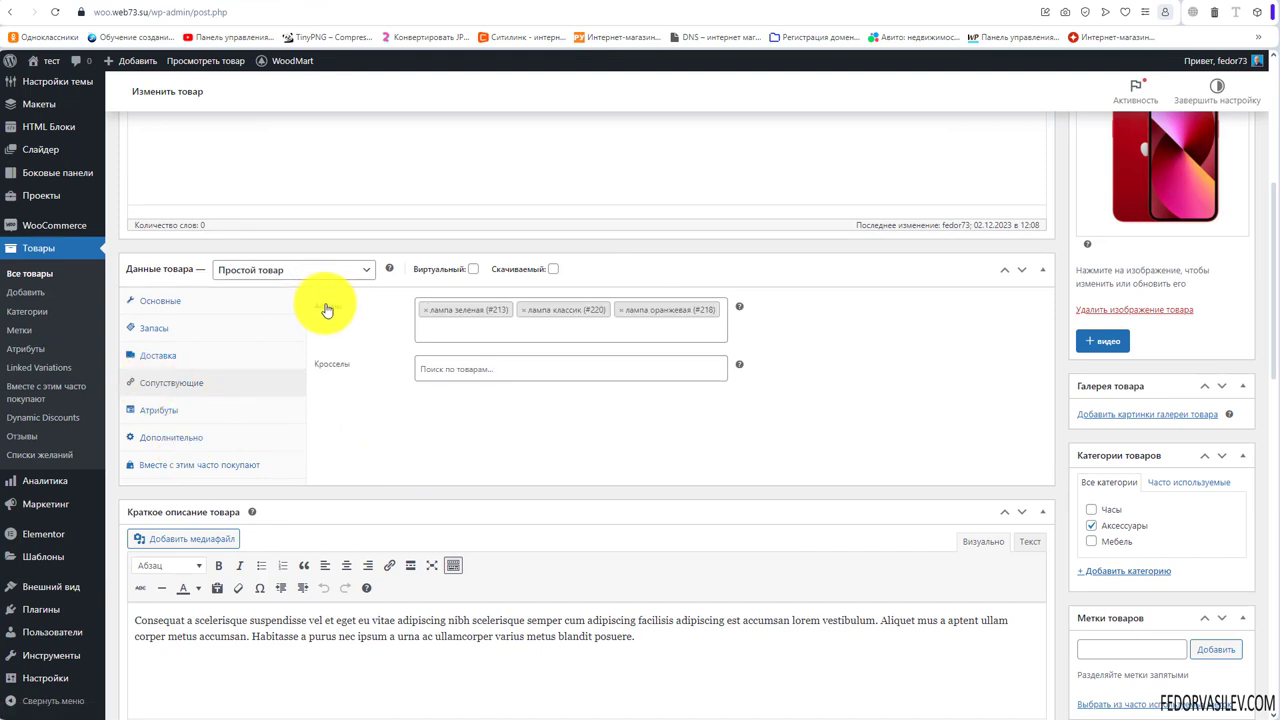
mouse_move(741, 314)
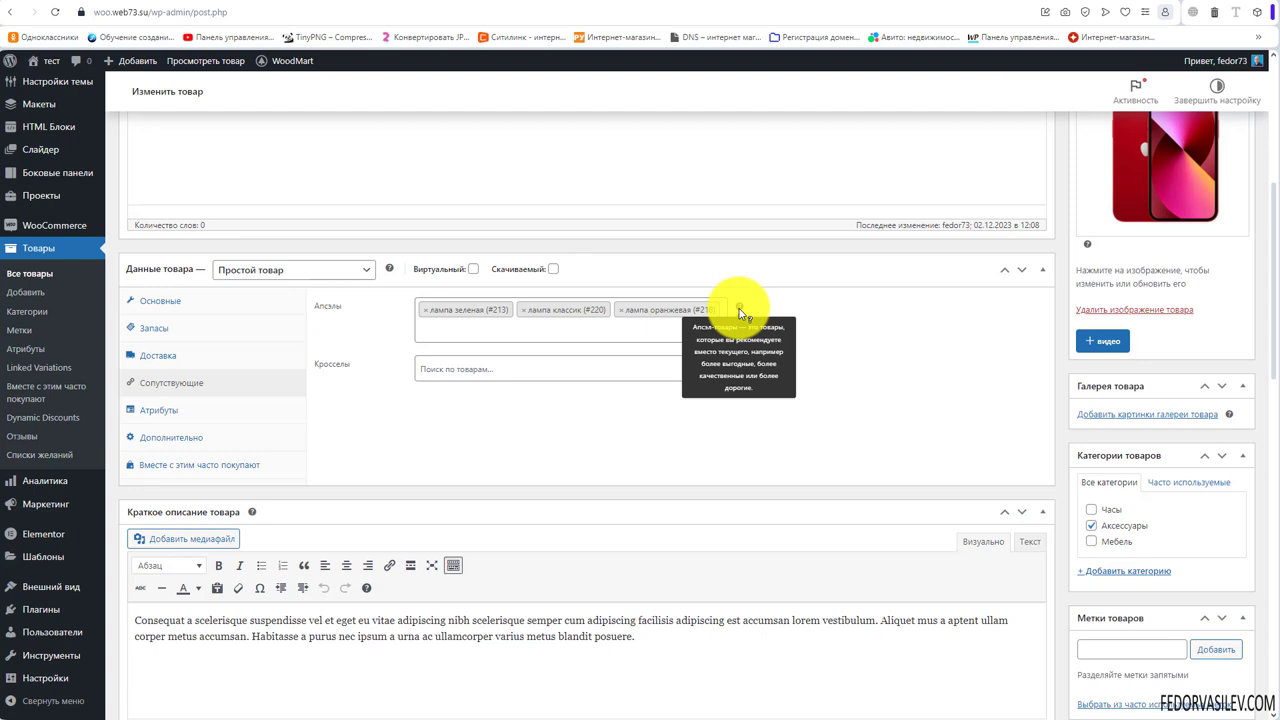
Remove лампа оранжевая (#218) from the product's upsells.
click(543, 326)
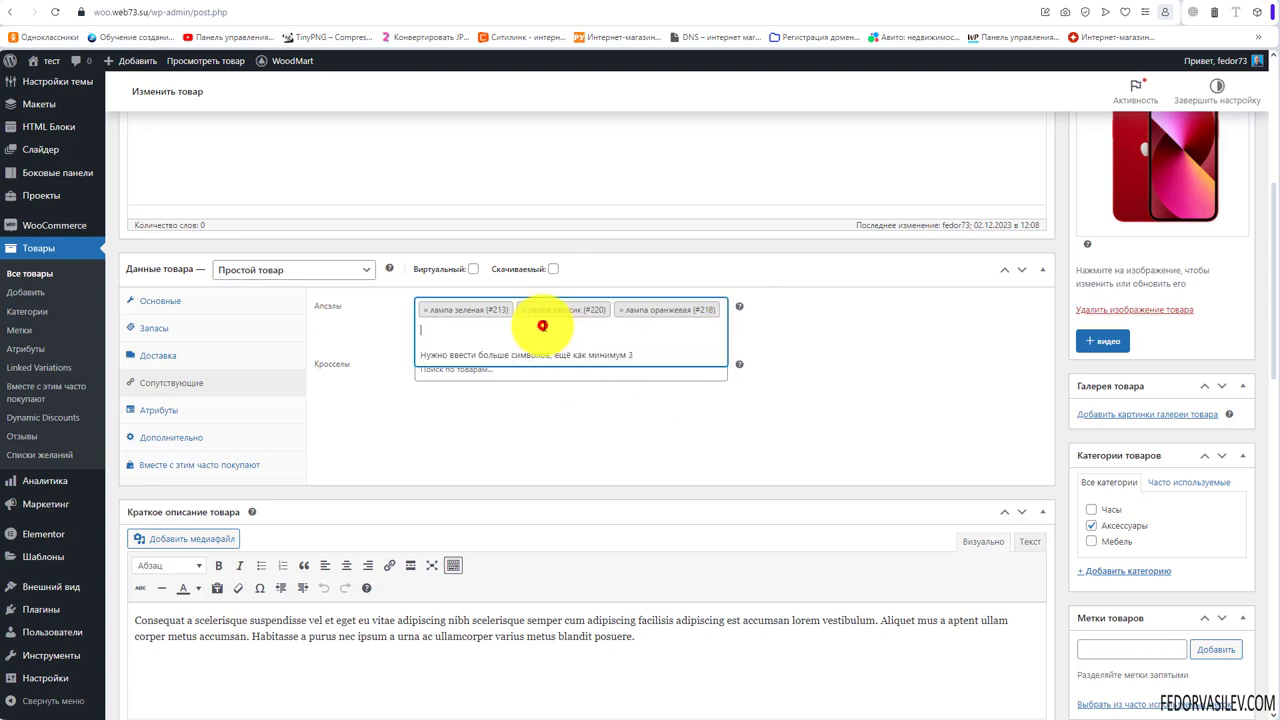
click(620, 312)
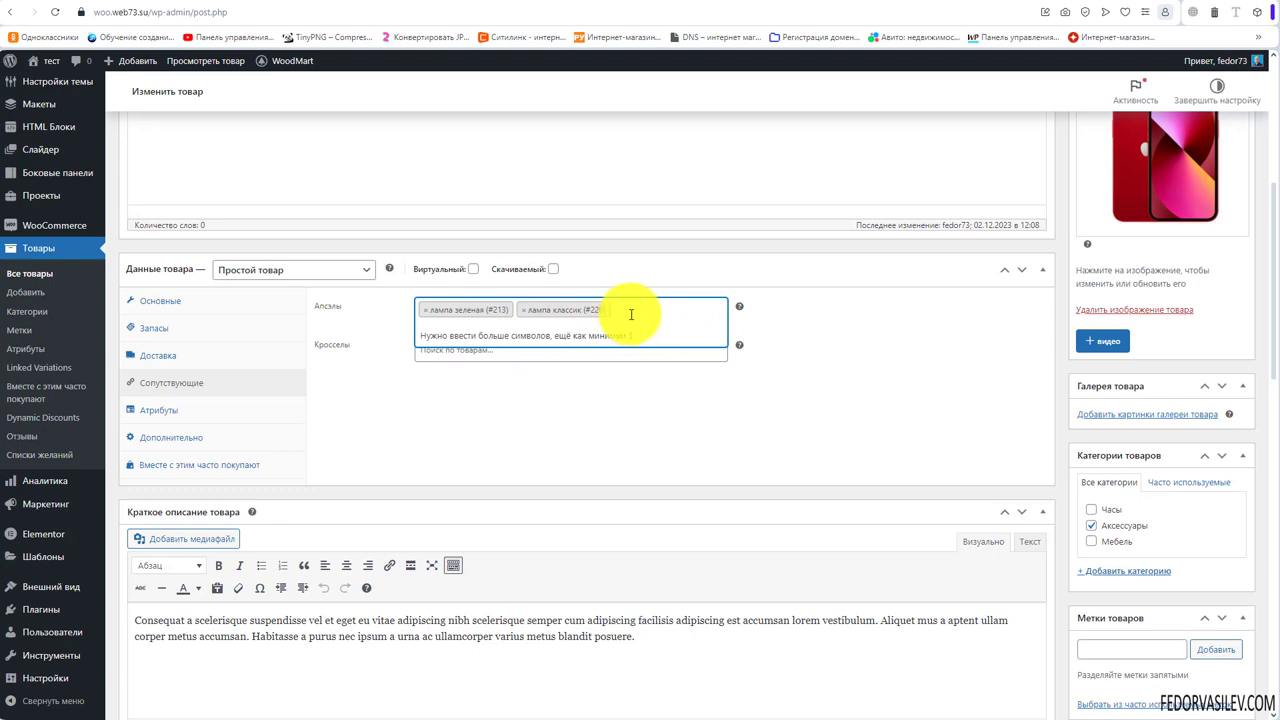
click(621, 310)
click(627, 307)
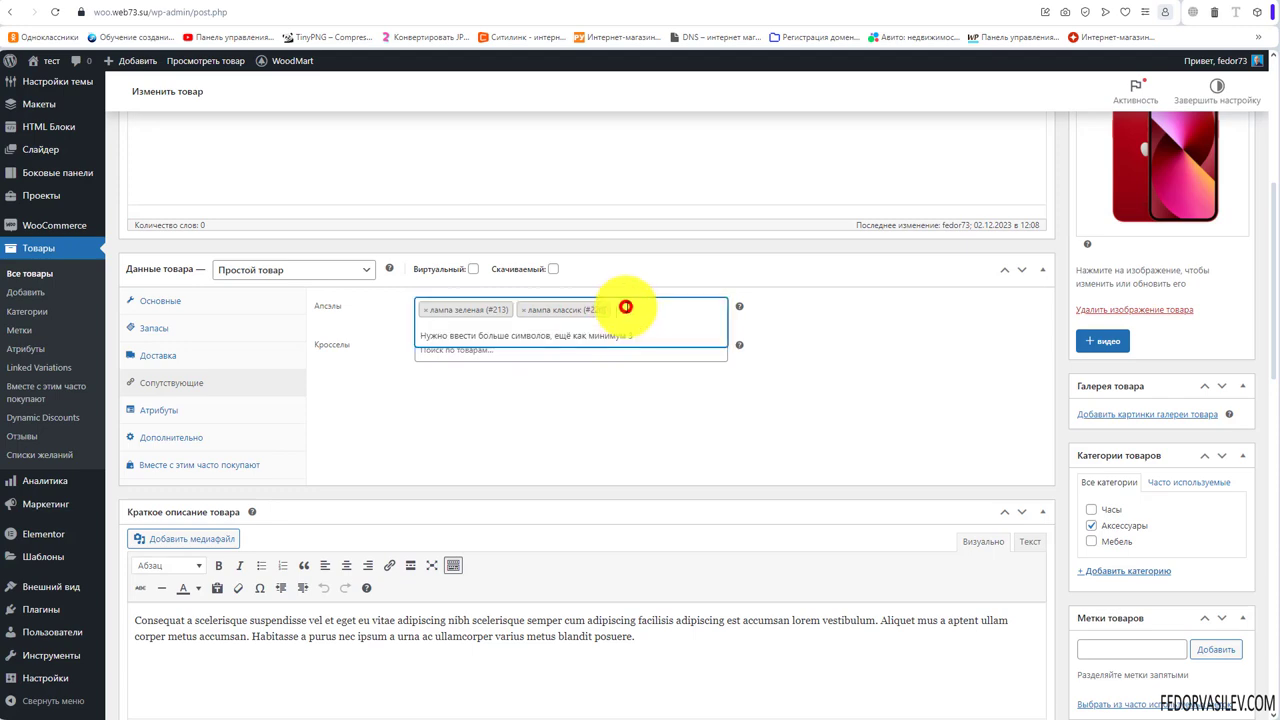
Search the upsells for "ламп", deselect лампа классик (#220) and add лампа оранжевая (#218).
text(ламп)
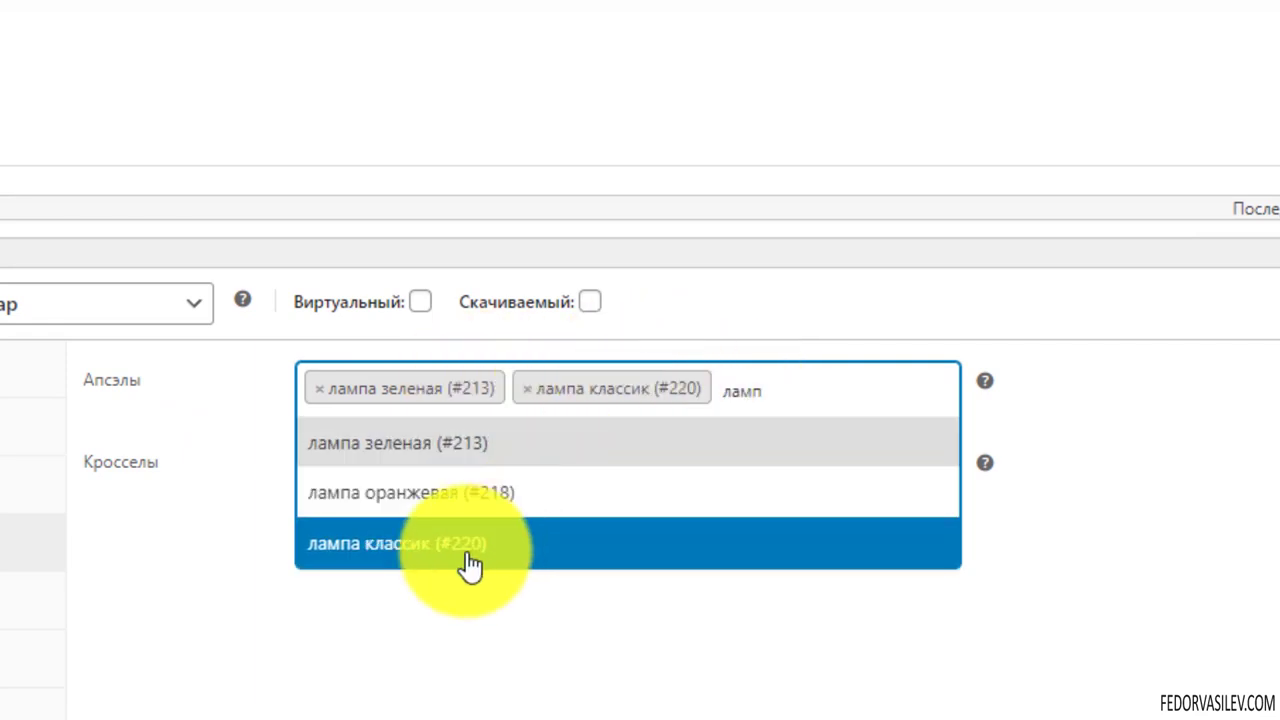
click(410, 552)
click(560, 387)
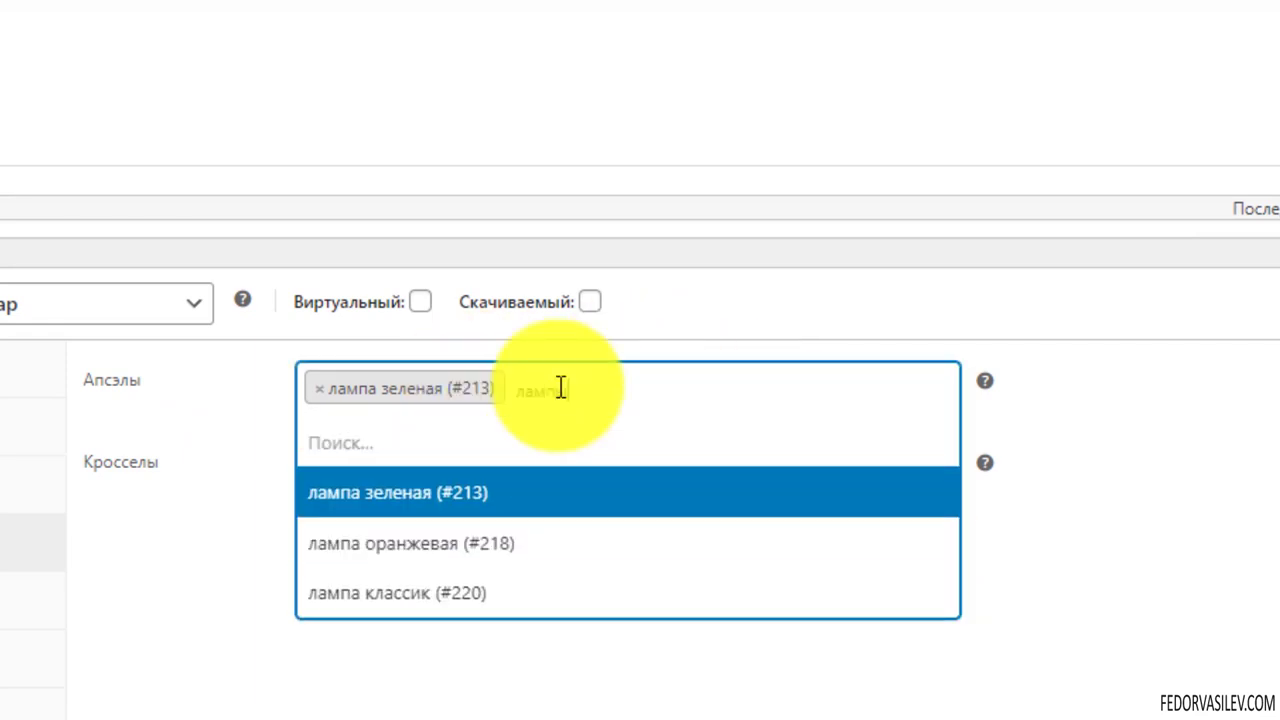
text(ы)
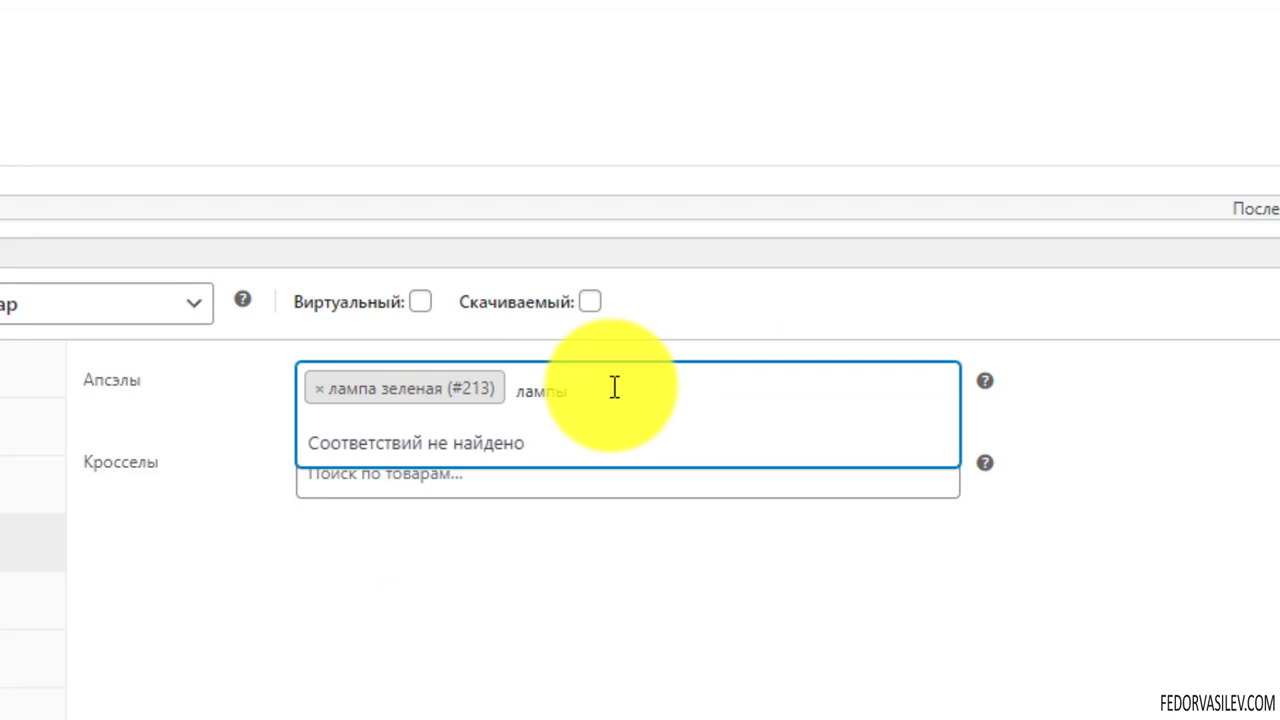
key(BackSpace)
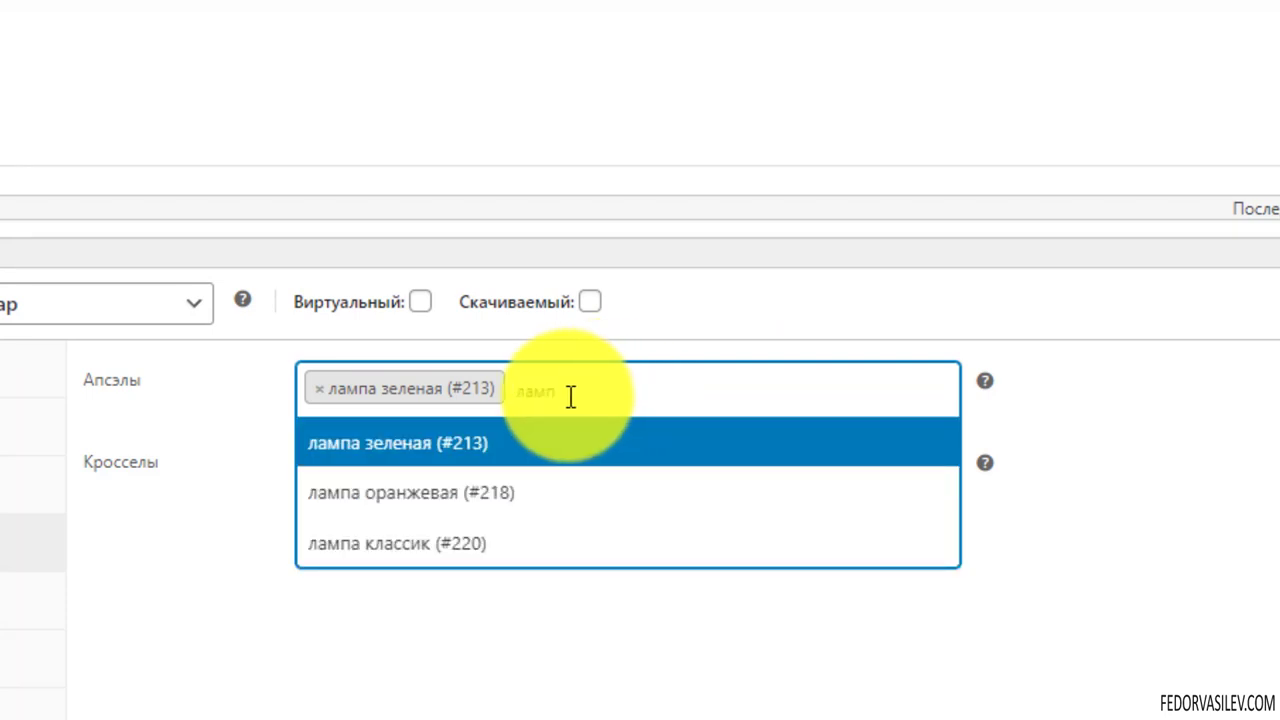
click(420, 492)
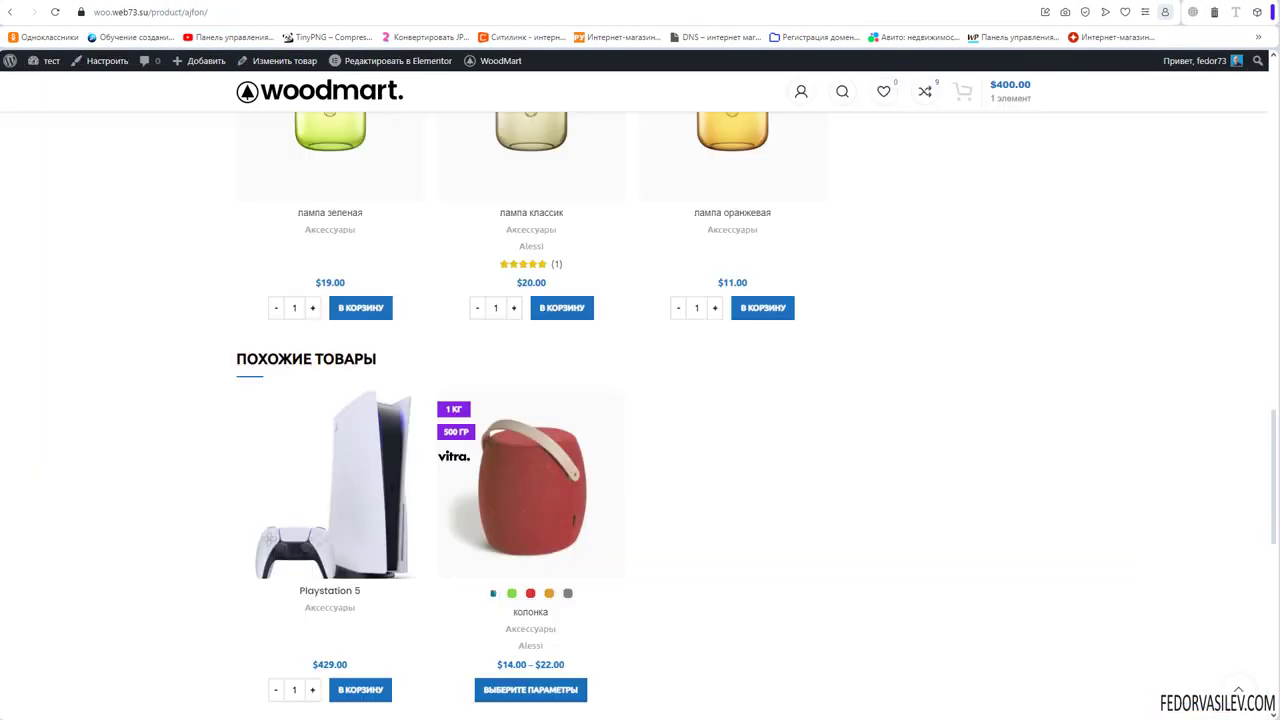
Examine the "Вам также будет интересно" upsell block on the Айфон product page.
scroll(980, 628, up, 20)
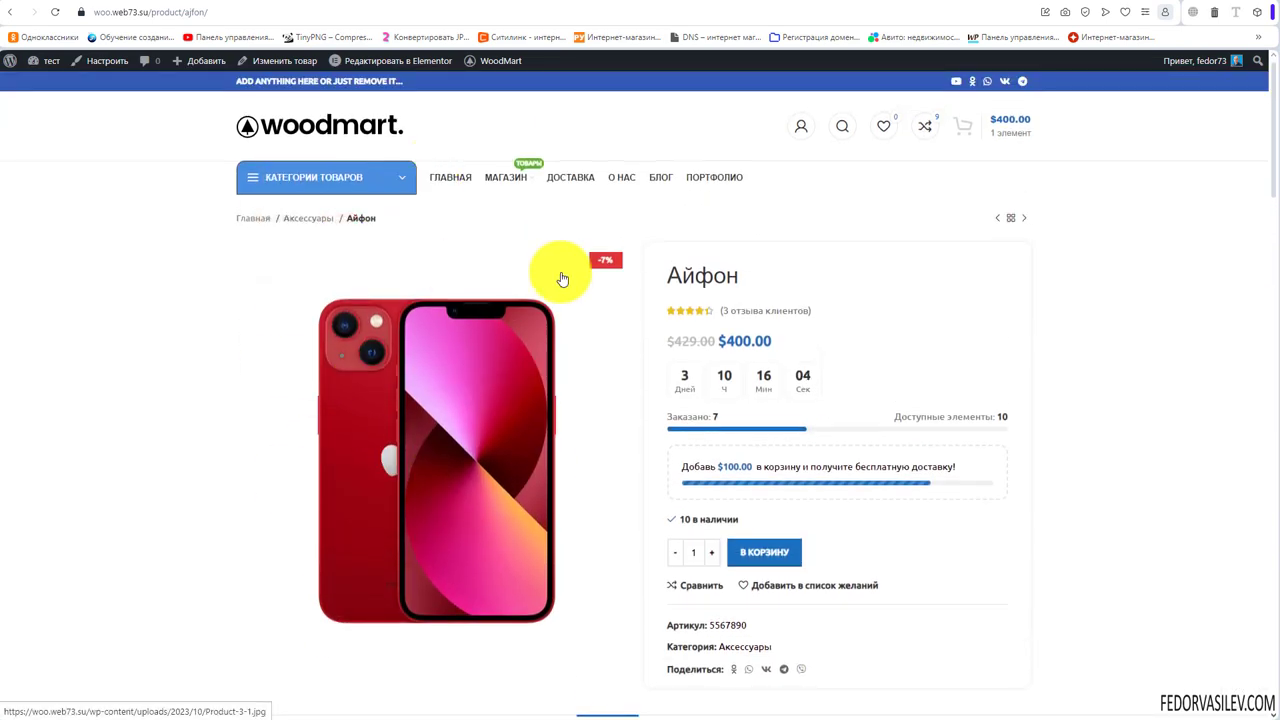
scroll(600, 320, down, 8)
scroll(632, 353, down, 7)
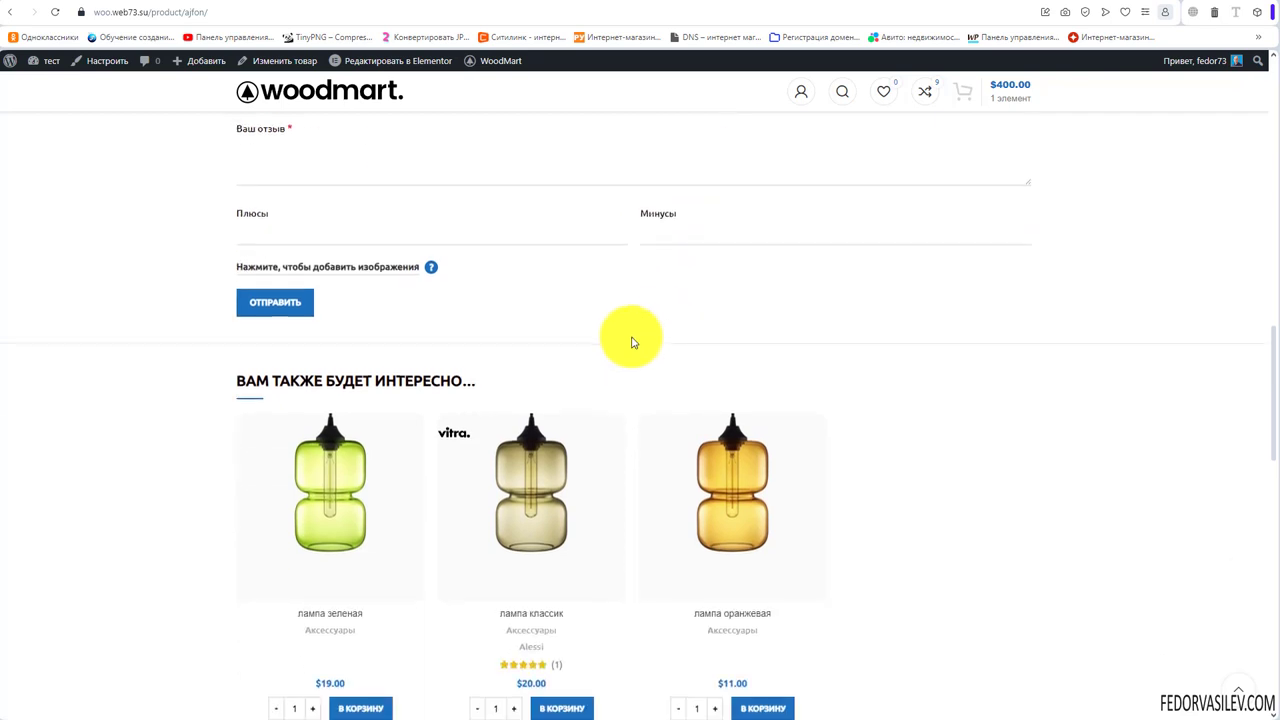
scroll(171, 491, up, 2)
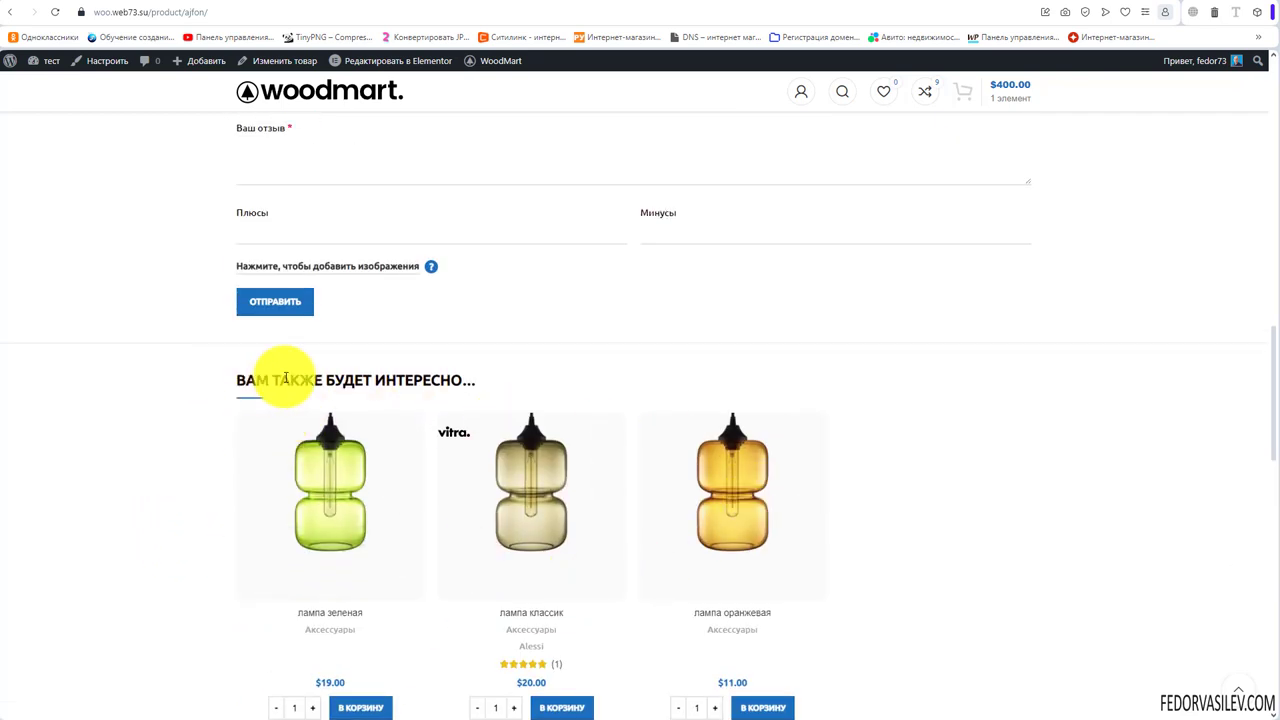
drag(286, 381, 449, 380)
click(570, 384)
scroll(572, 386, down, 2)
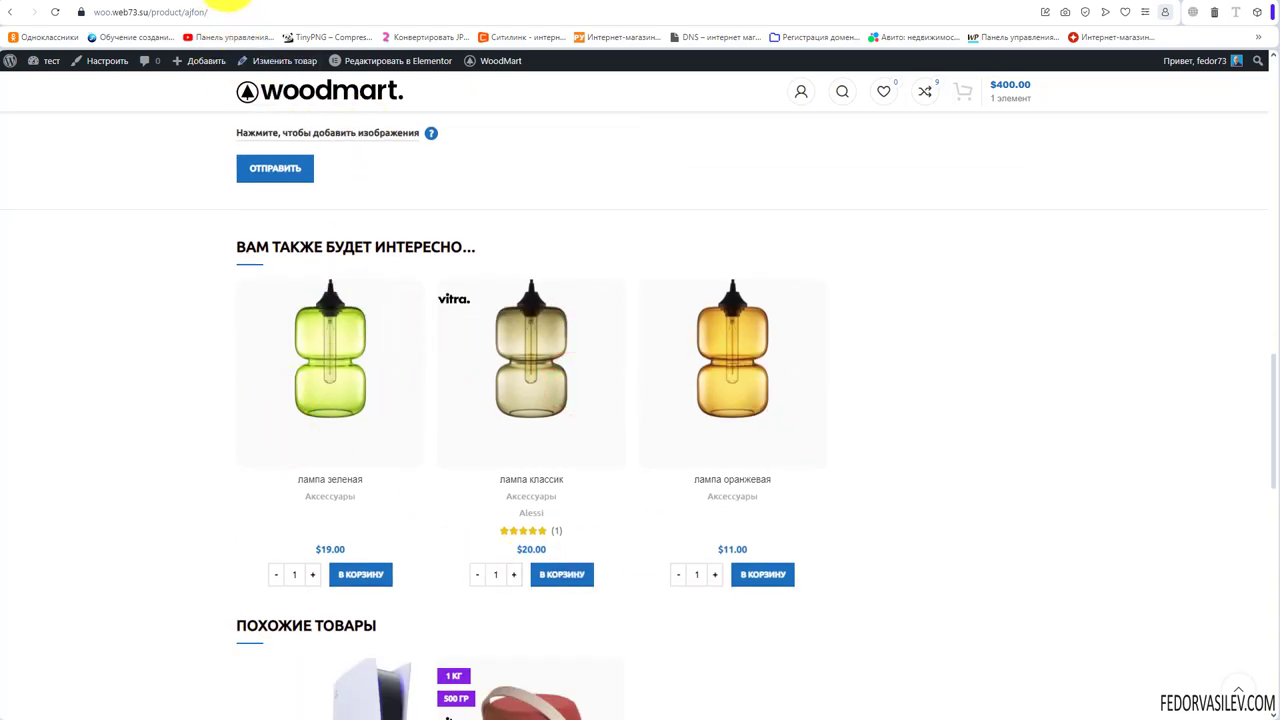
Return to the Related & Upsells theme settings and preview the Стандарт and Боковая панель upsell display options.
click(214, 2)
click(200, 4)
scroll(550, 402, down, 2)
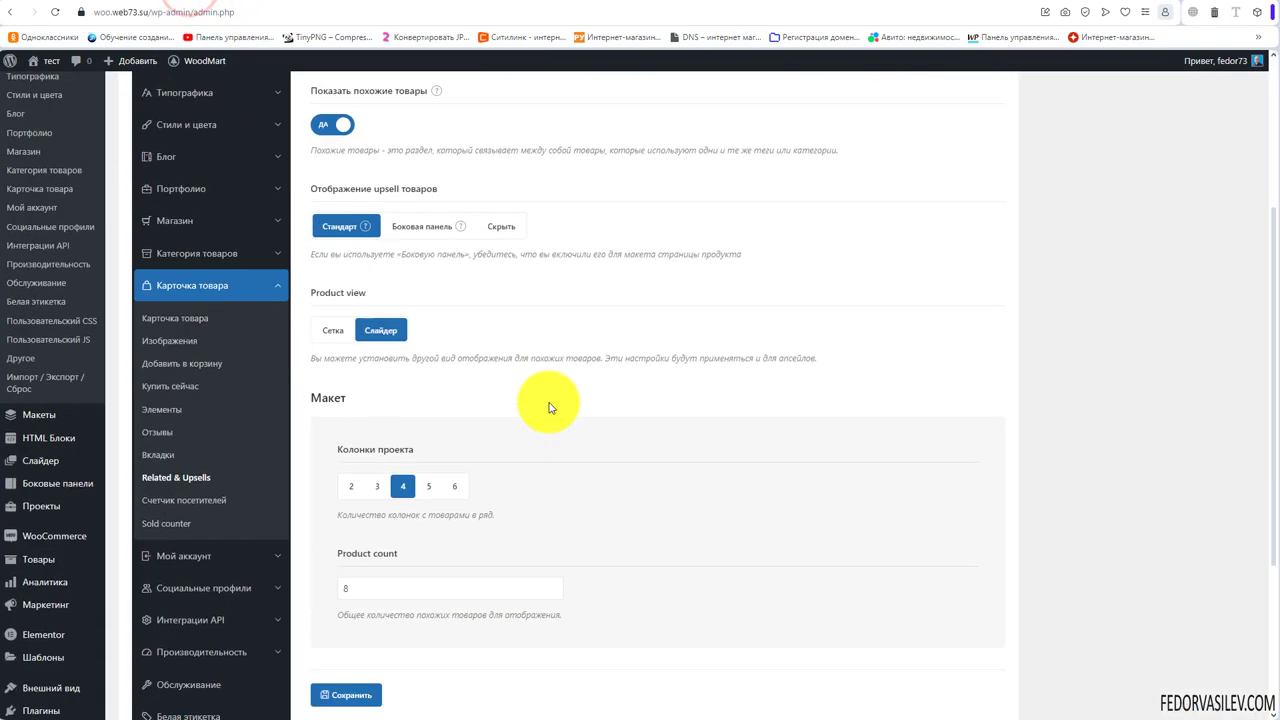
scroll(370, 345, up, 1)
mouse_move(365, 350)
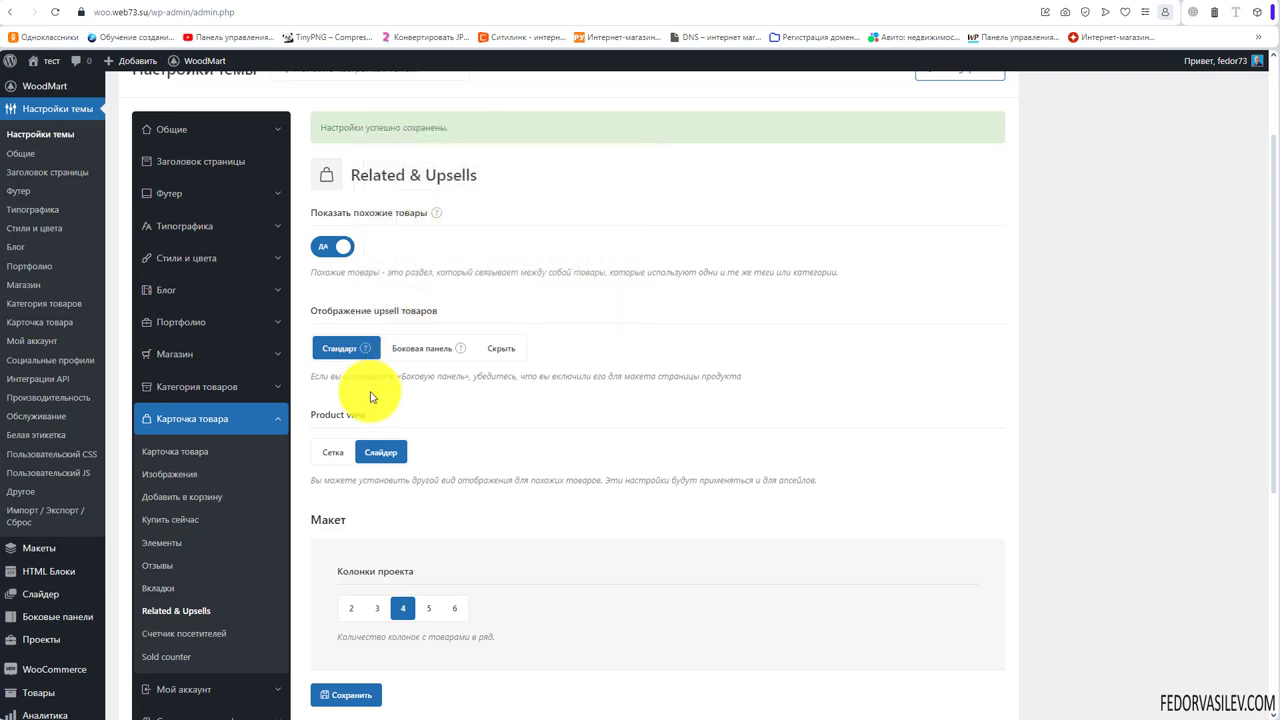
mouse_move(459, 350)
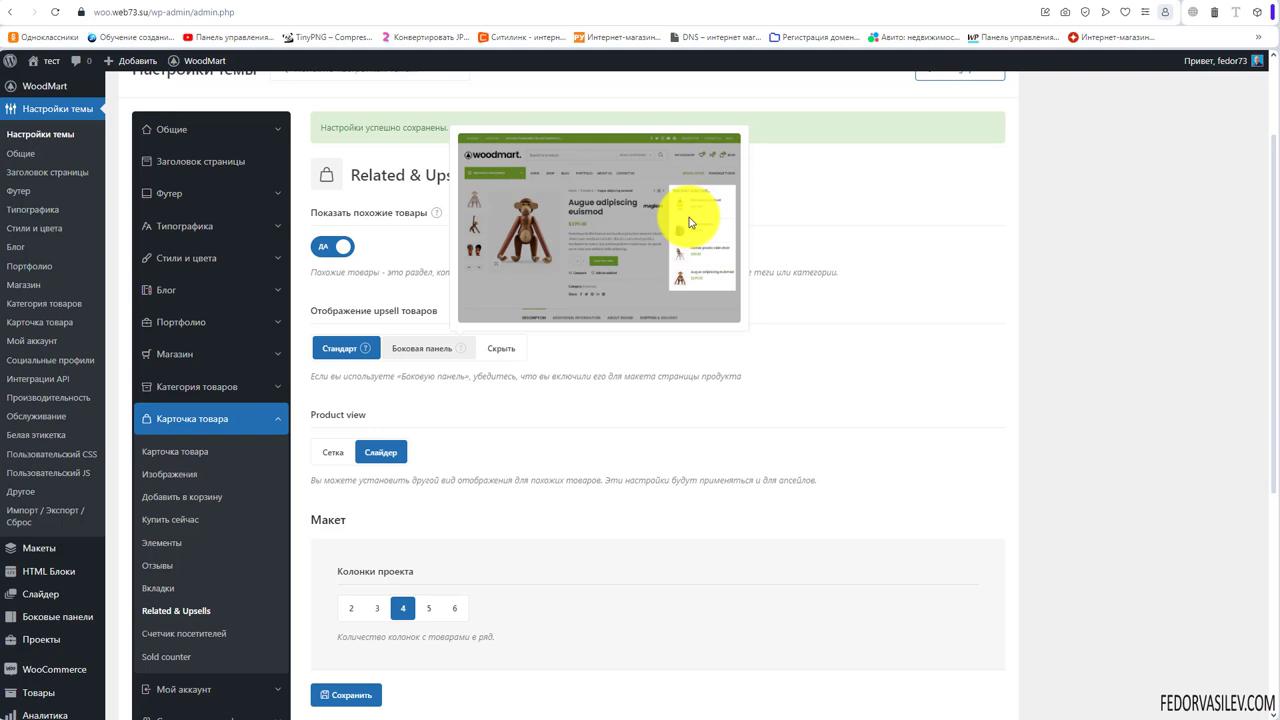
Try the Скрыть upsell display and the Сетка product view, restoring Стандарт and Слайдер.
click(501, 348)
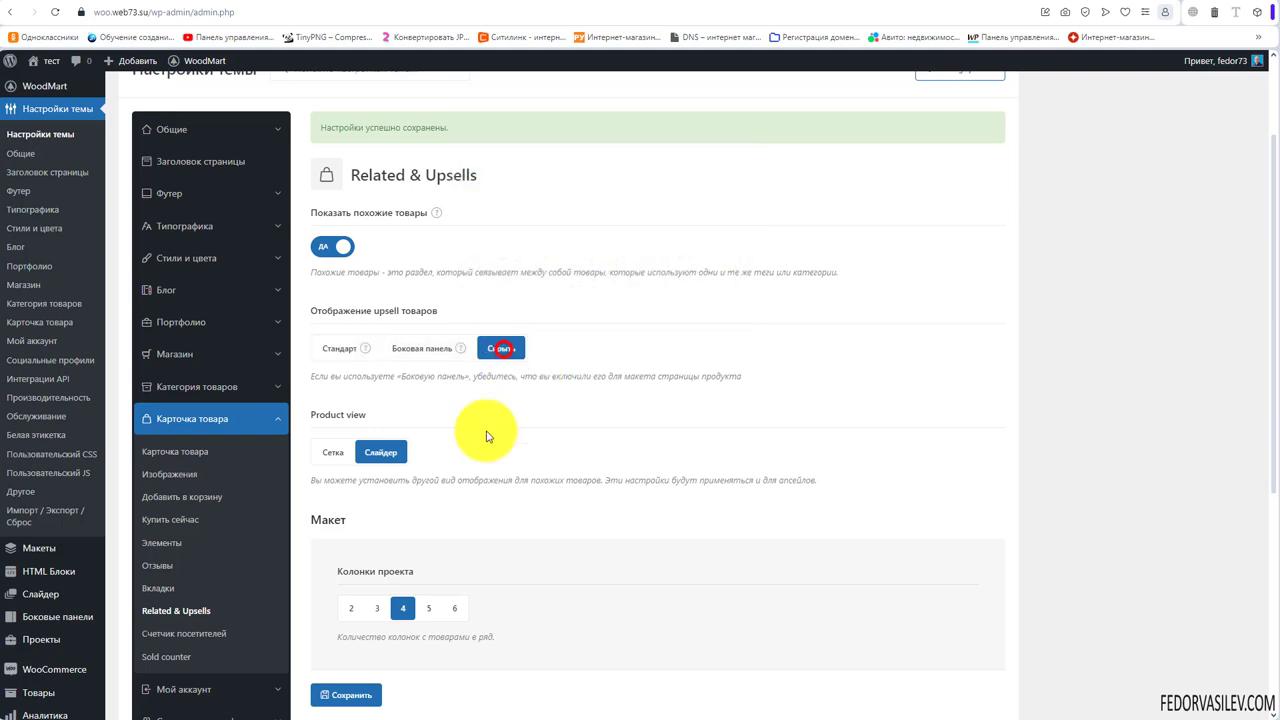
click(350, 349)
scroll(400, 350, down, 1)
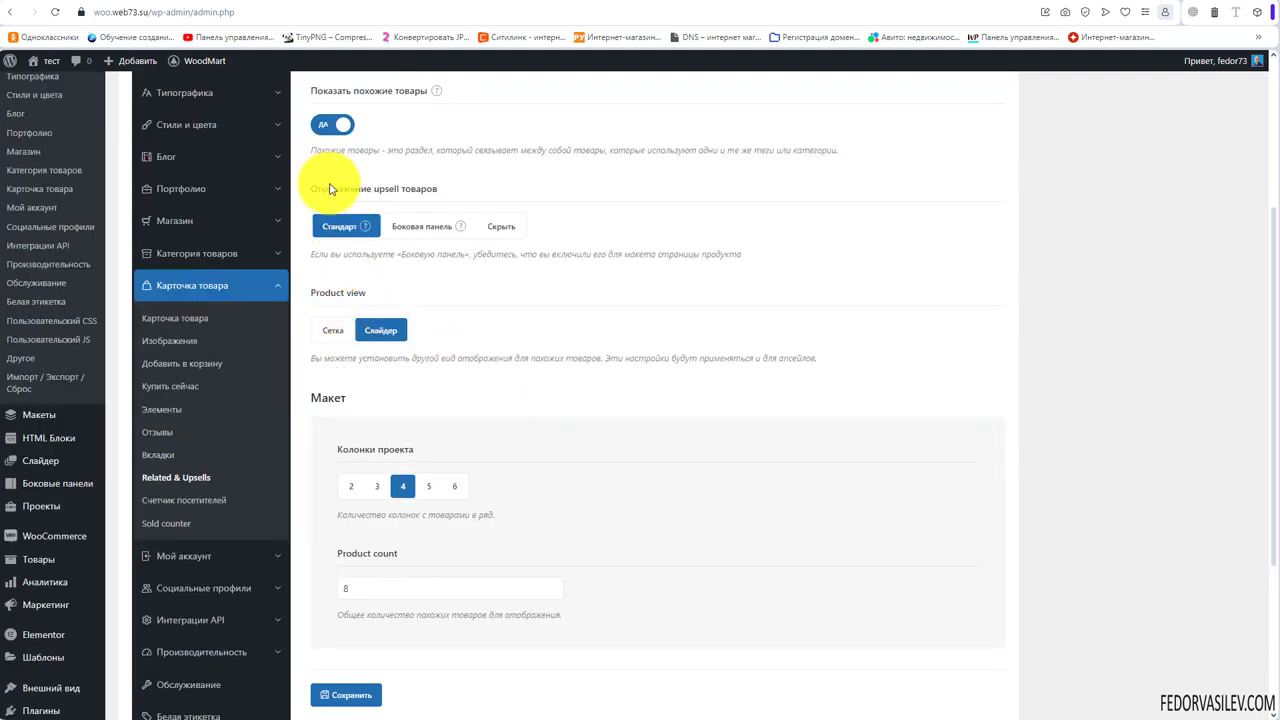
click(331, 333)
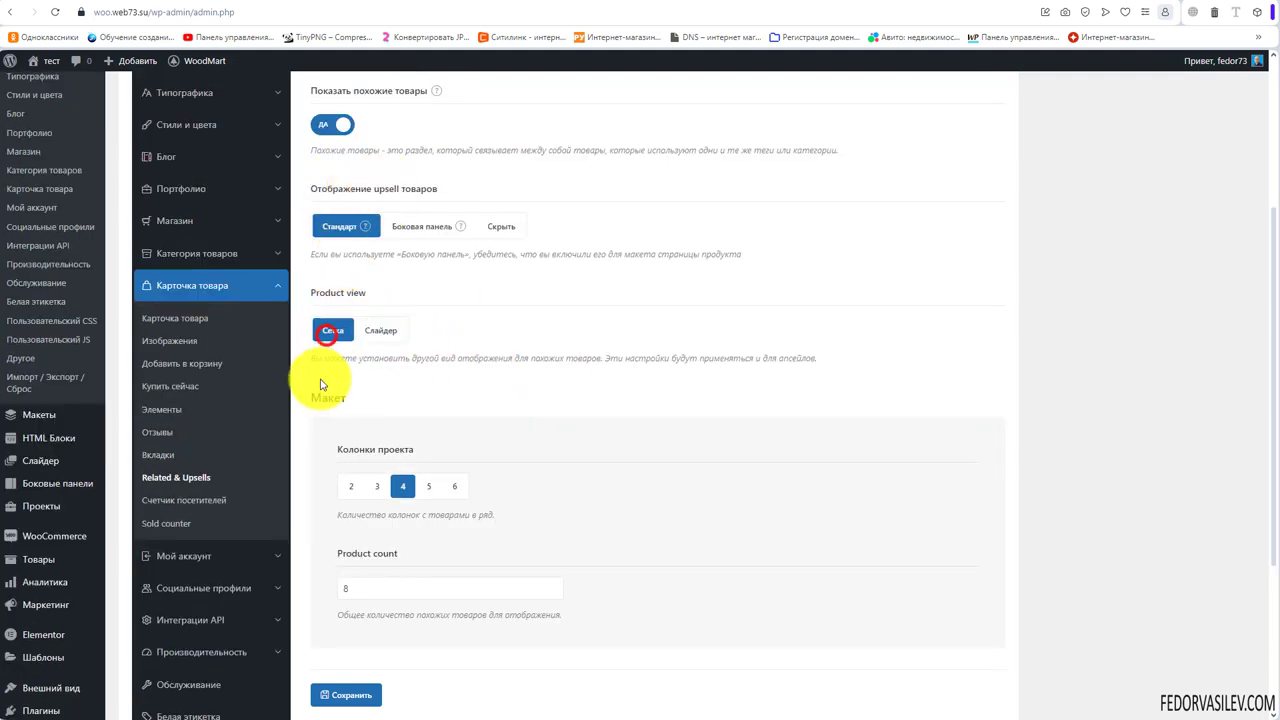
click(376, 334)
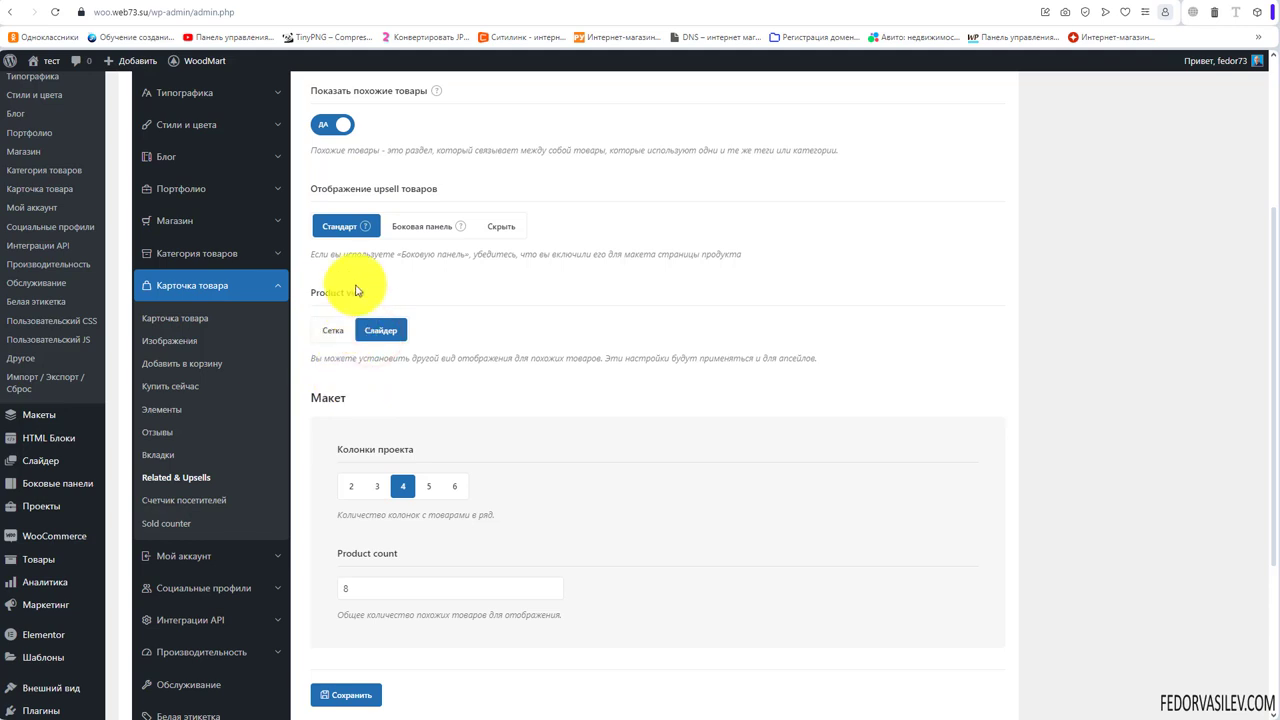
Check the upsell and related items on the product page and save the Related & Upsells settings.
click(306, 4)
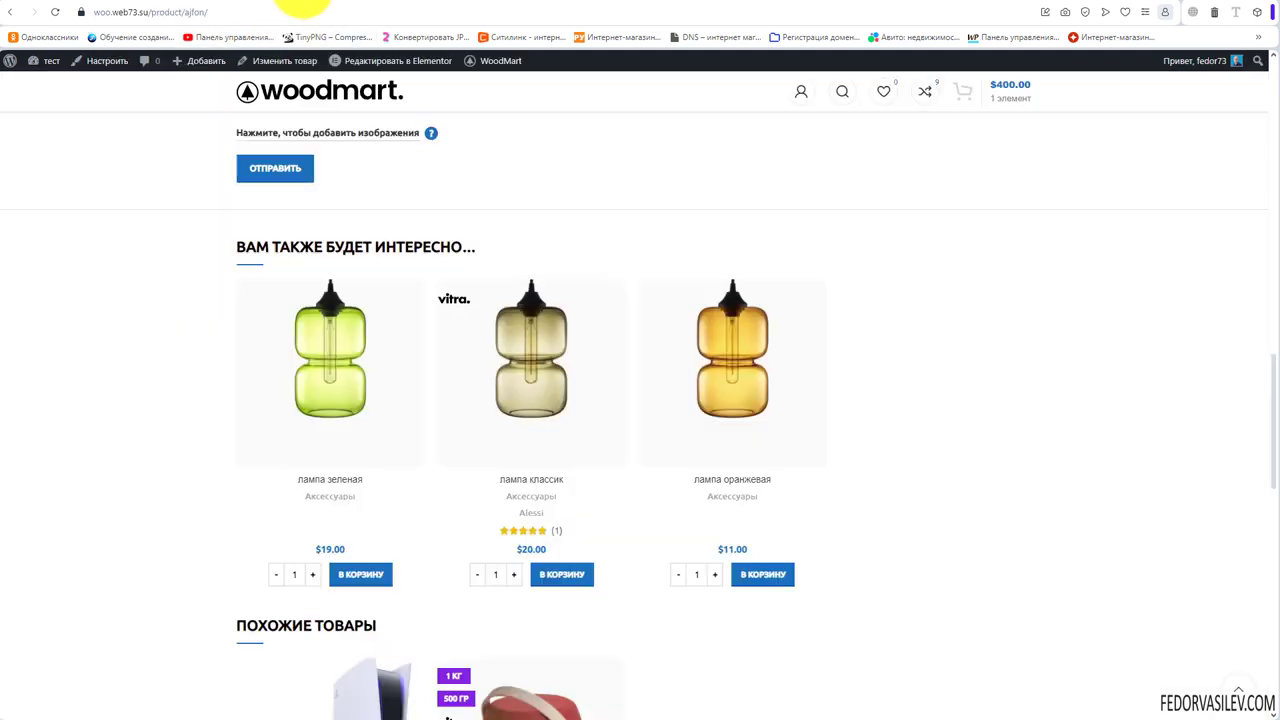
scroll(686, 386, down, 3)
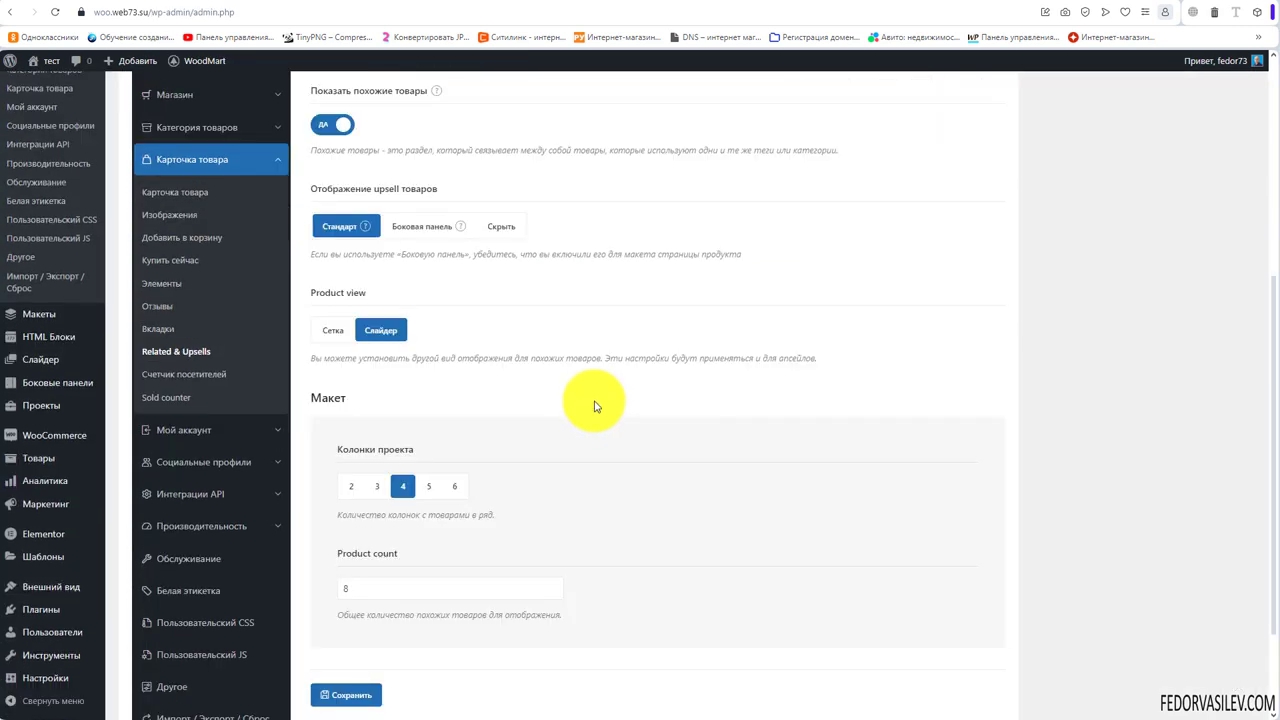
scroll(594, 403, down, 1)
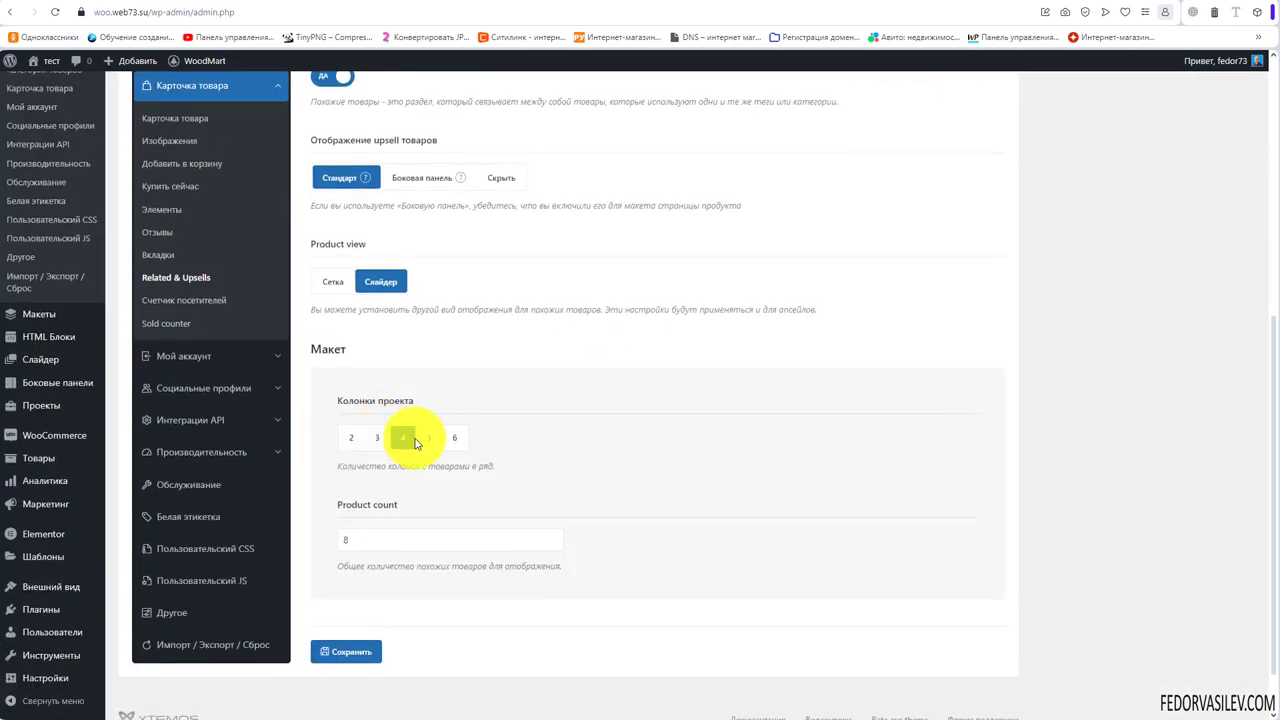
double_click(363, 539)
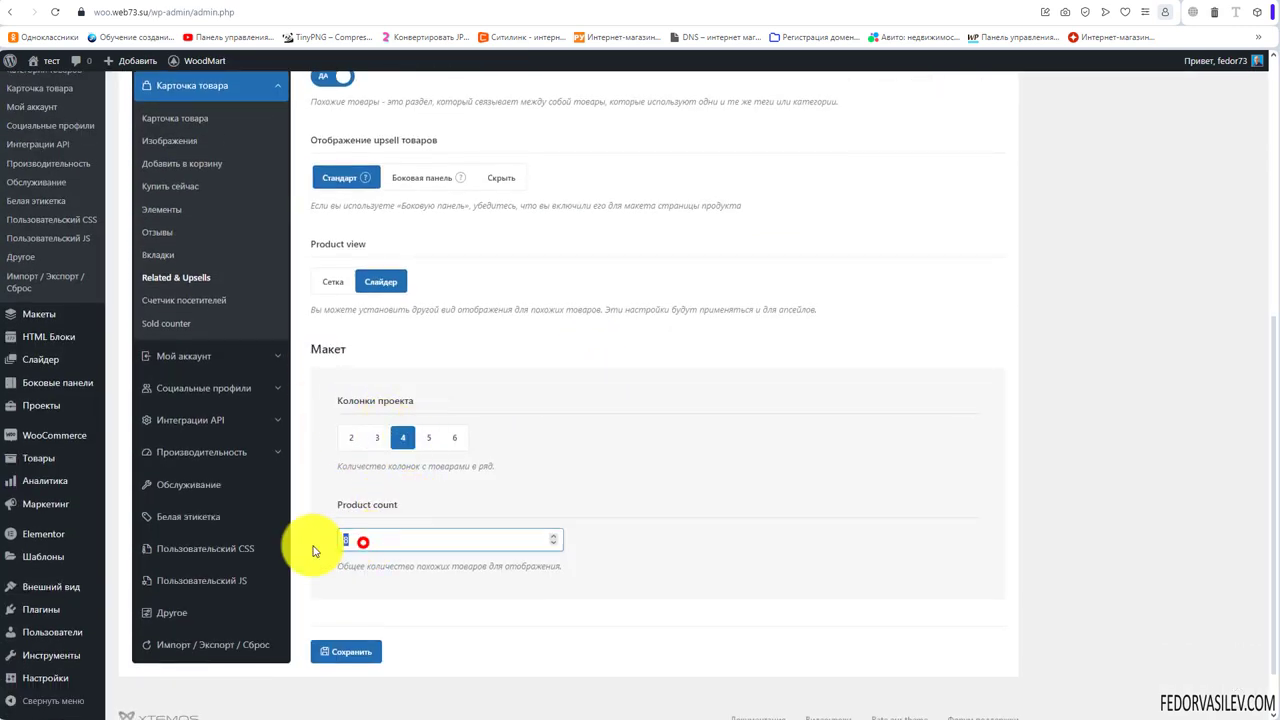
key(Return)
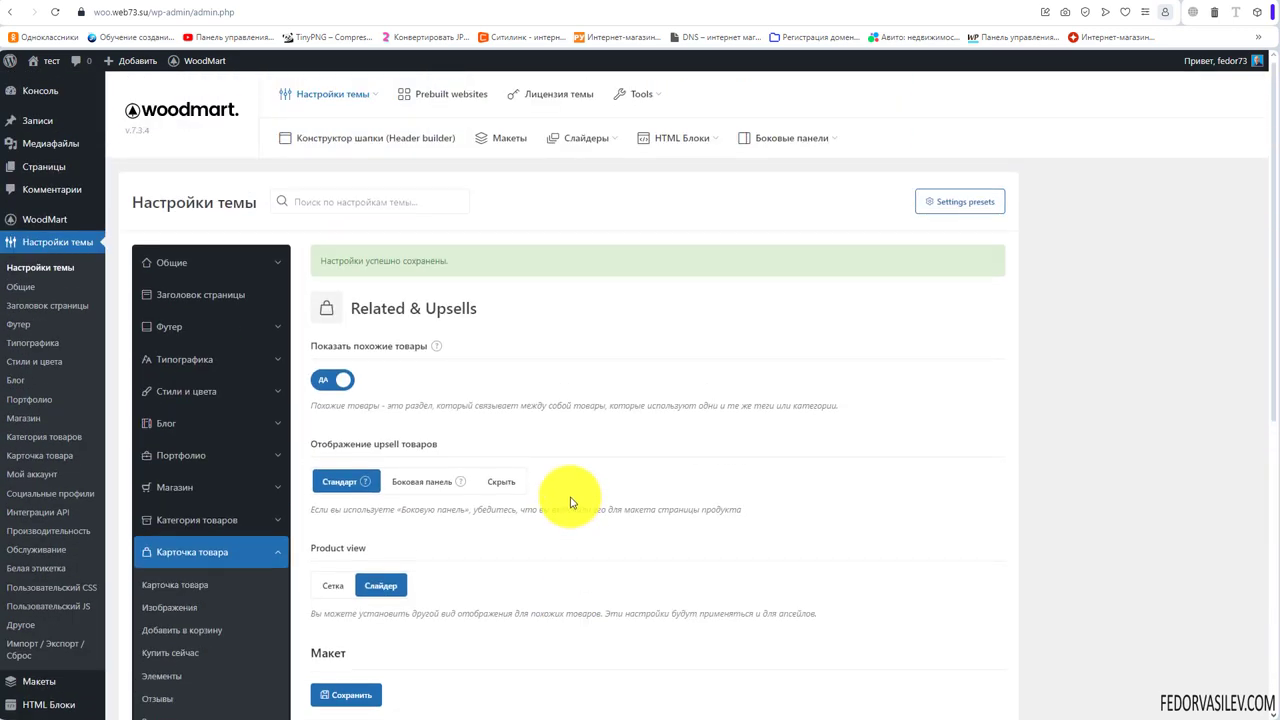
Open the Счетчик посетителей settings of the product card, preview the counter example and enable the counter.
scroll(568, 500, down, 2)
click(205, 633)
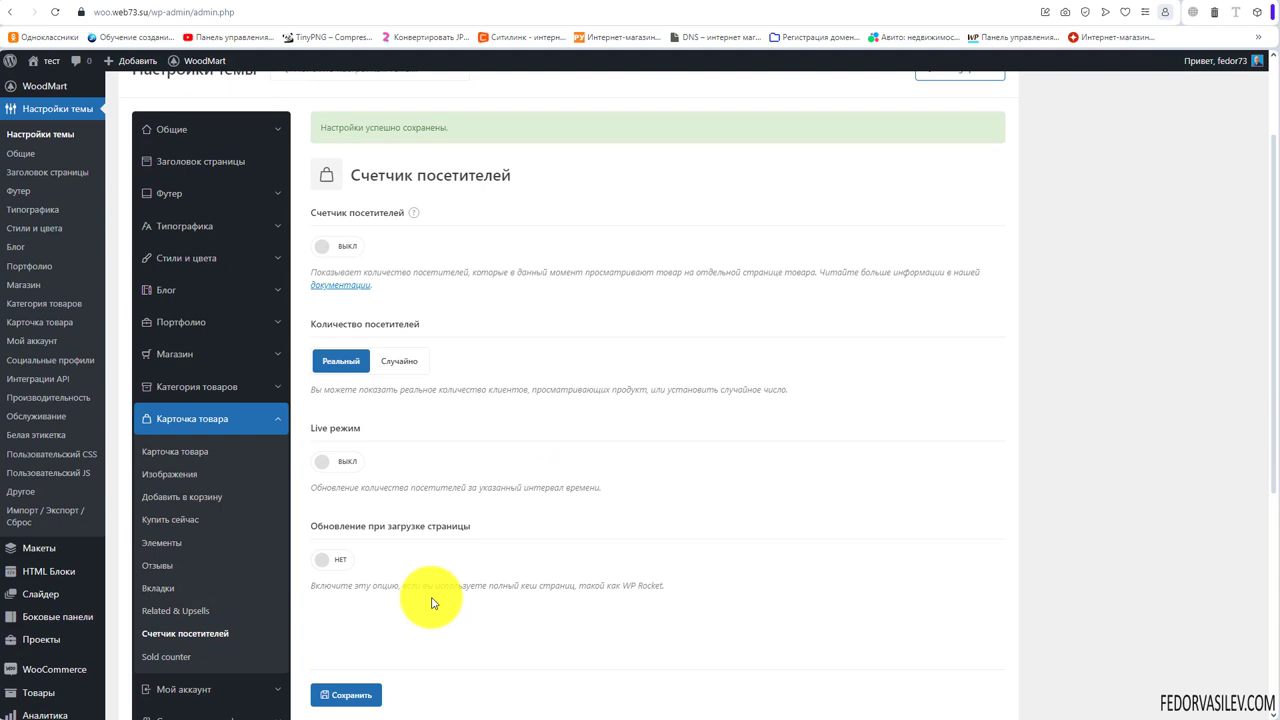
scroll(432, 590, up, 2)
mouse_move(415, 348)
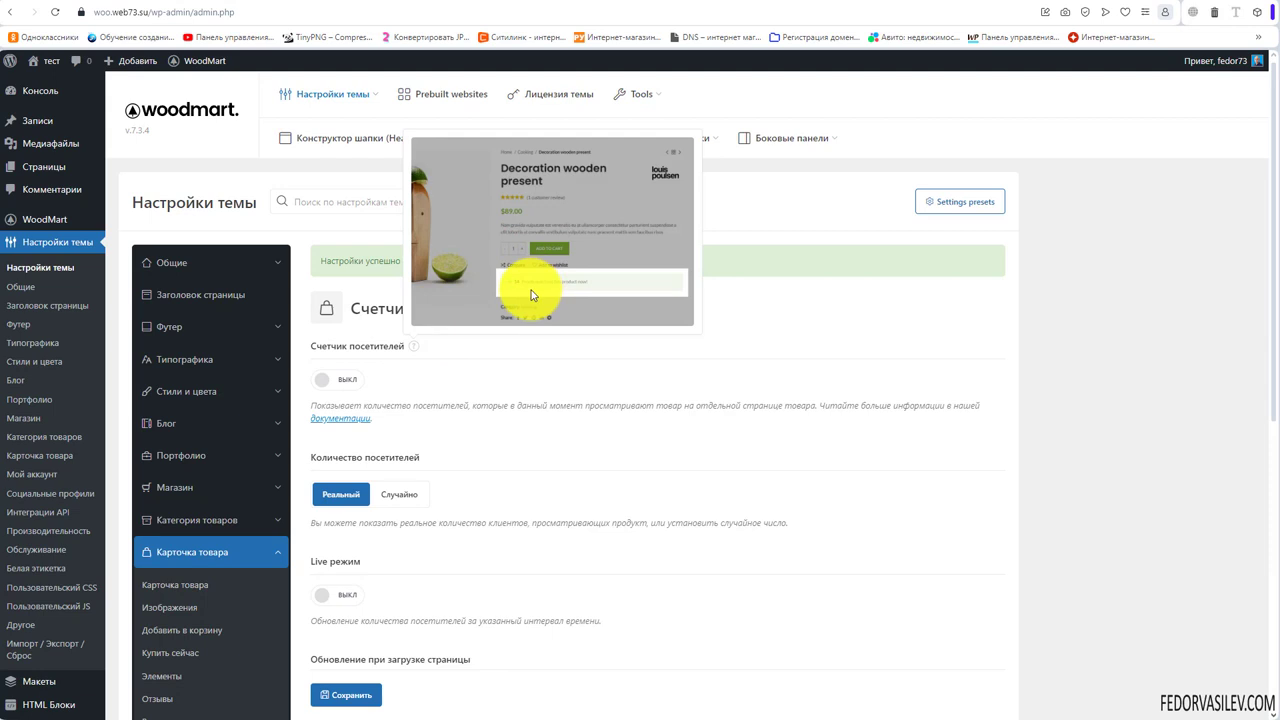
click(337, 379)
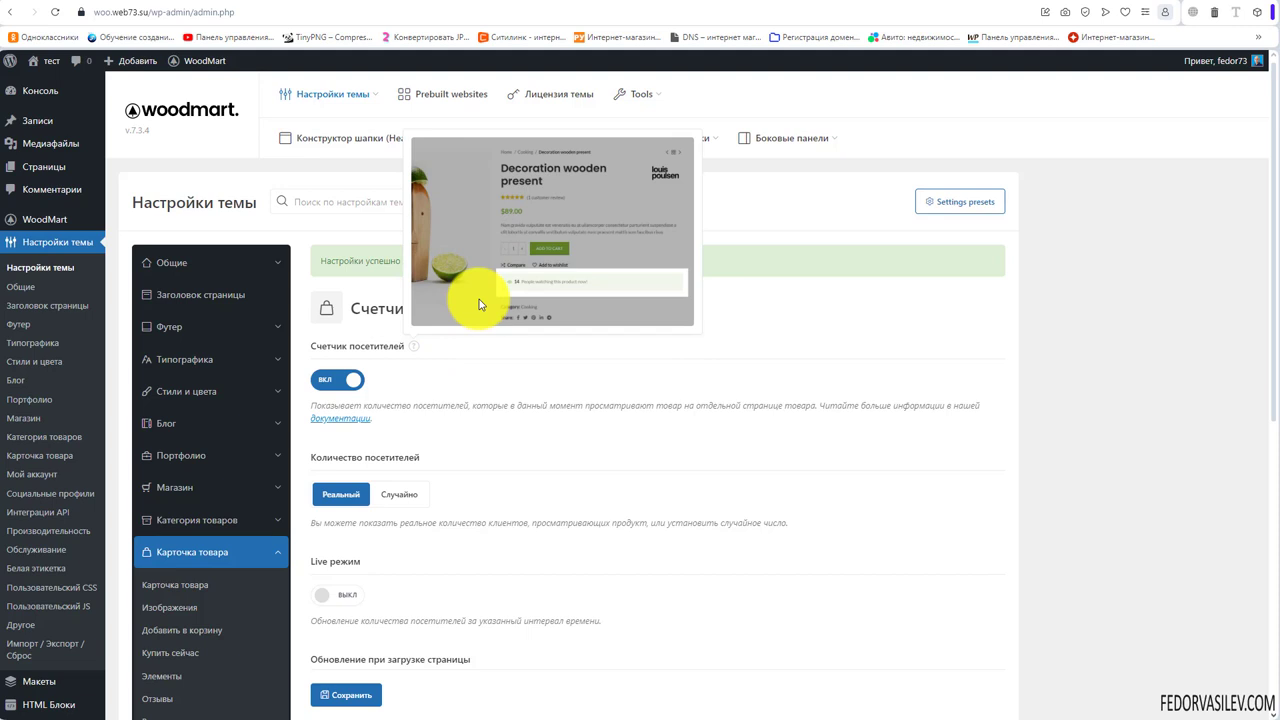
Set the visitor count mode to Случайно and select the Минимум and Максимум values for editing.
click(403, 494)
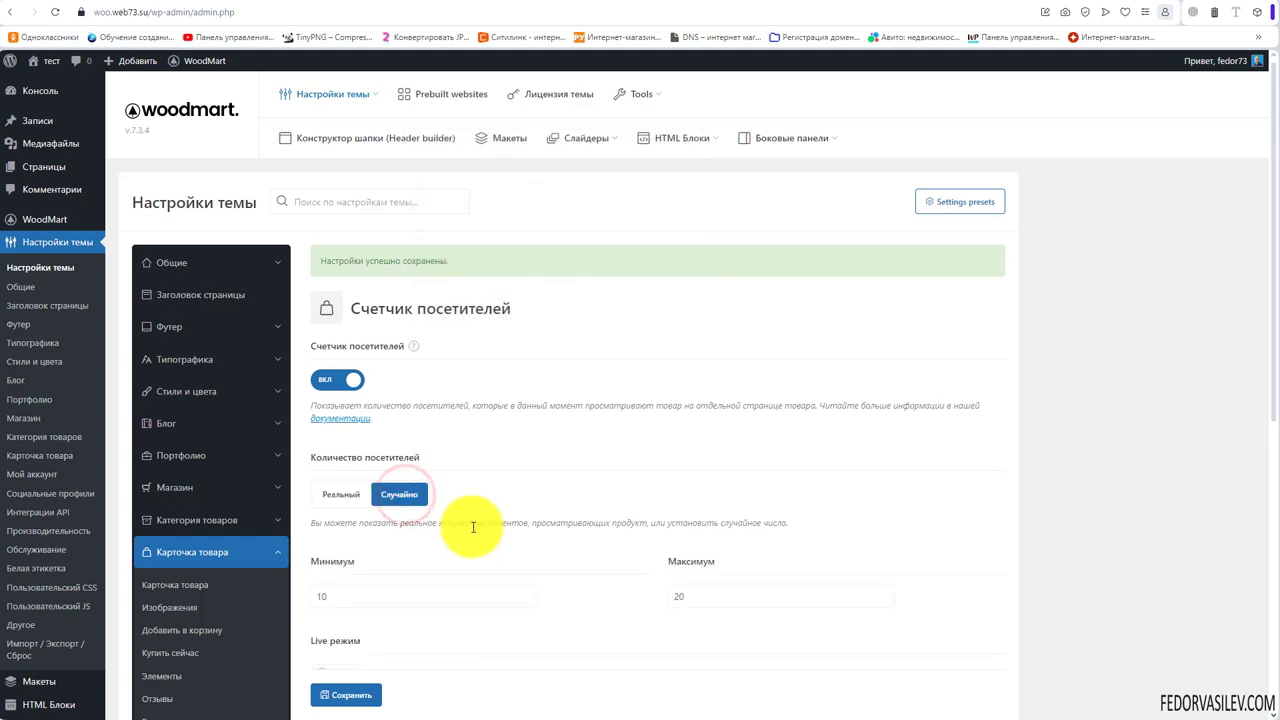
scroll(473, 527, down, 2)
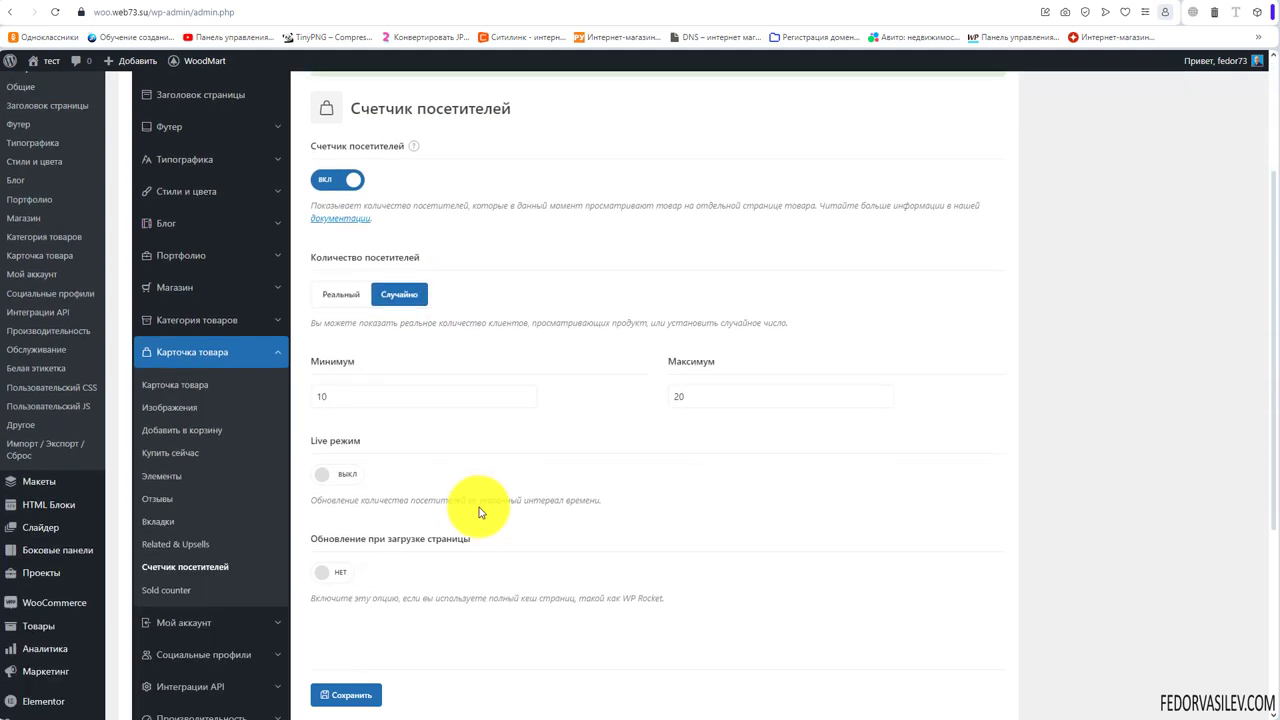
double_click(336, 396)
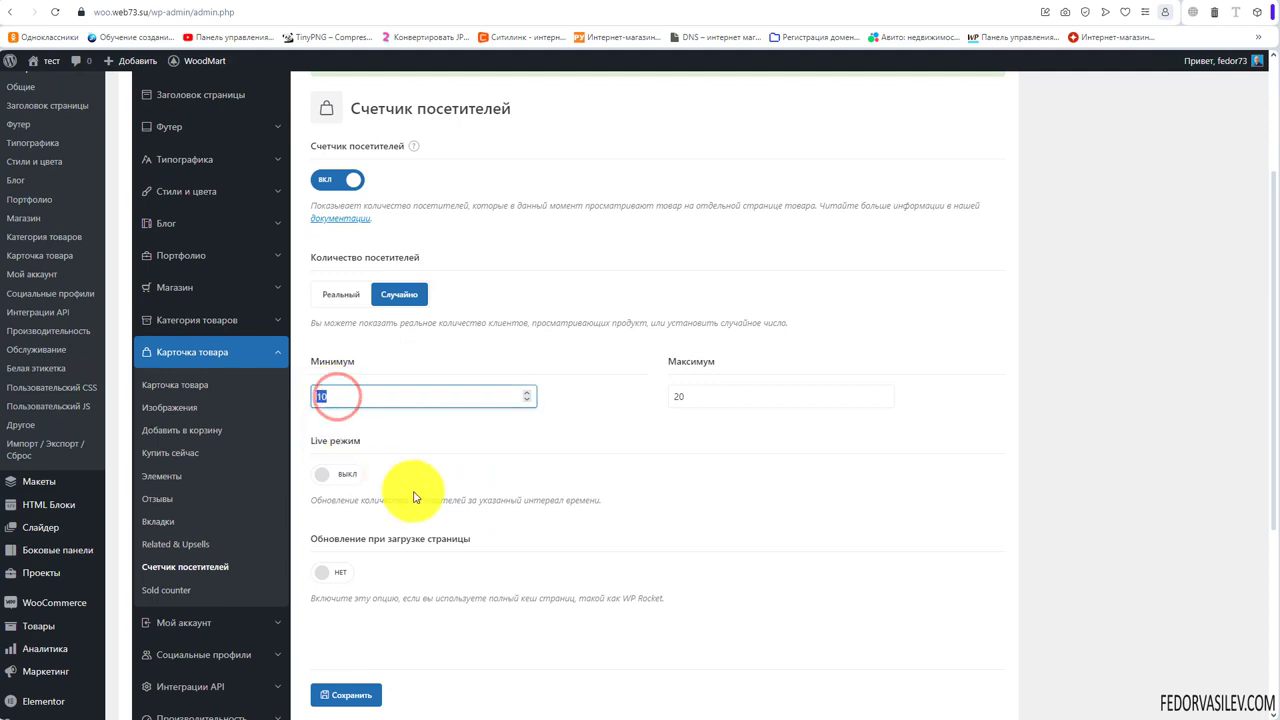
click(688, 396)
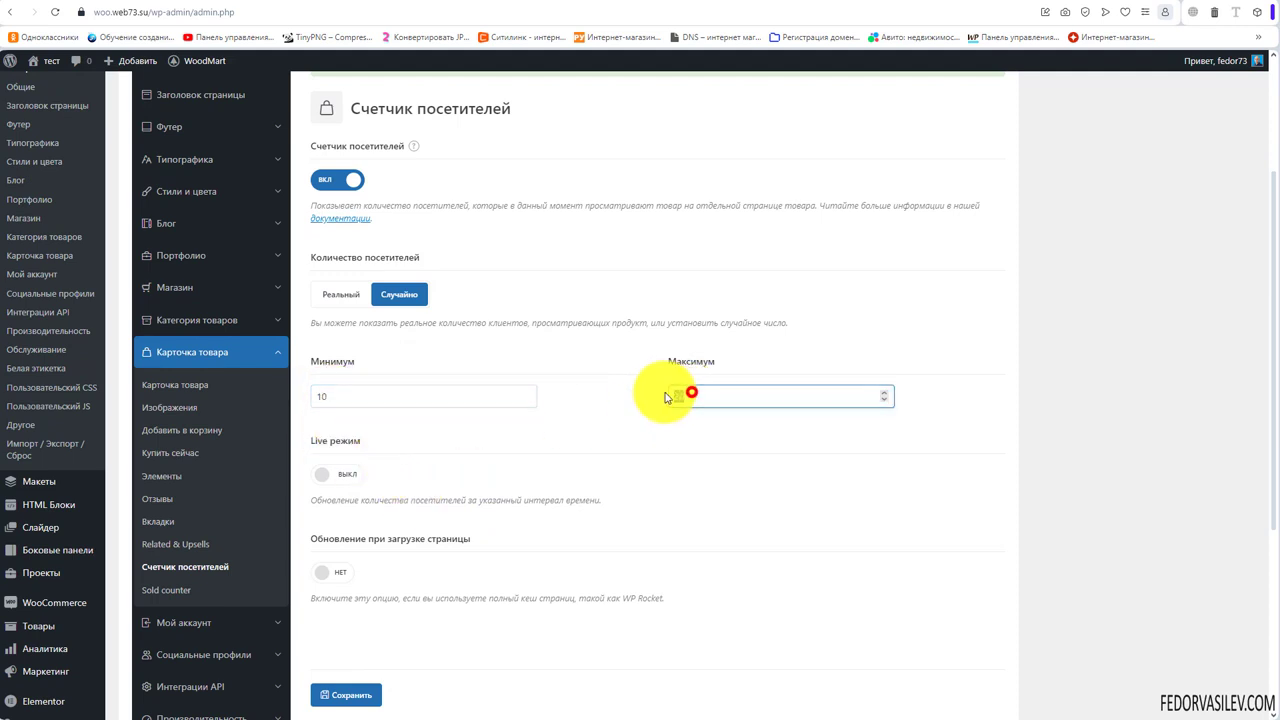
Examine the Обновление при загрузке страницы option and its WP Rocket caching note, trying out its switch.
click(620, 410)
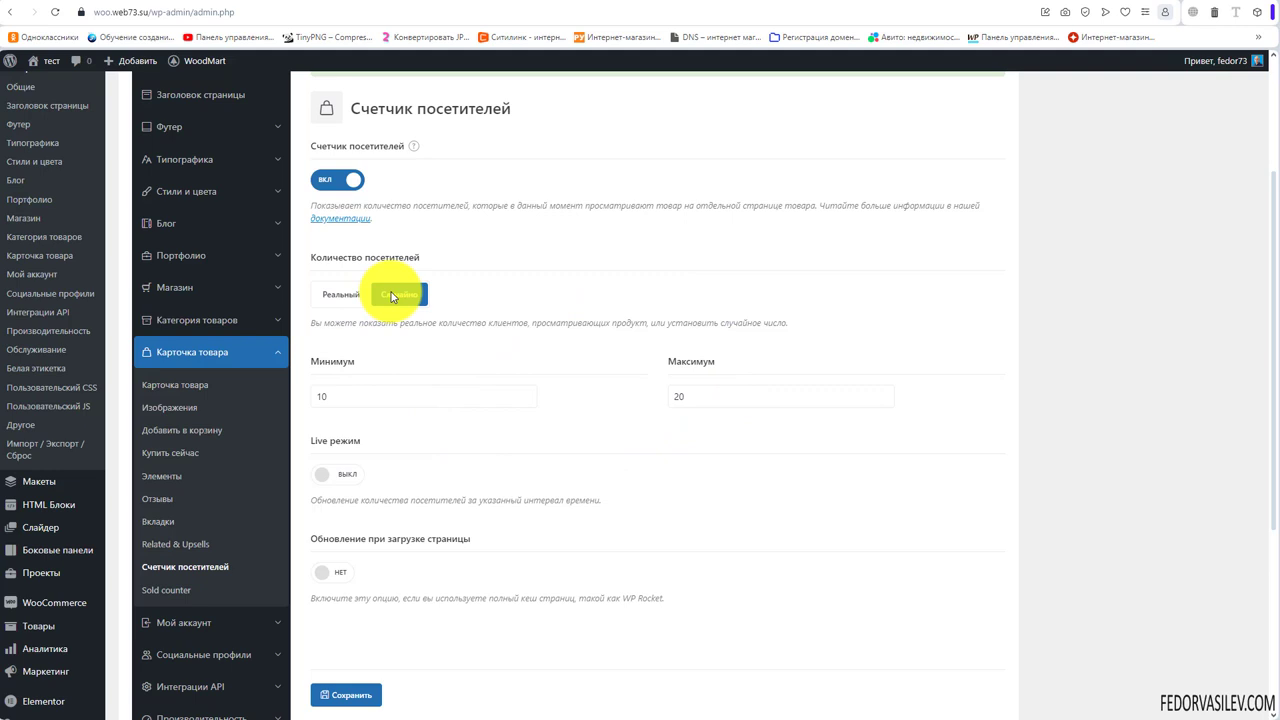
scroll(371, 528, down, 1)
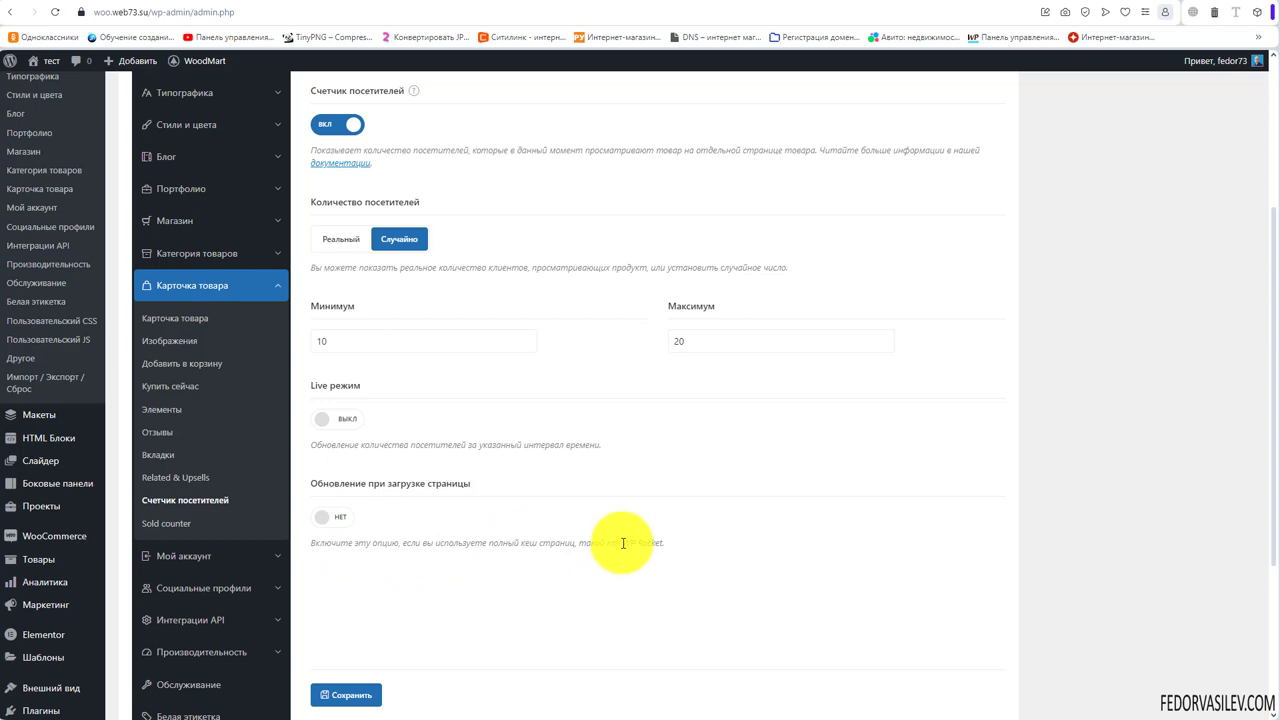
drag(623, 543, 664, 545)
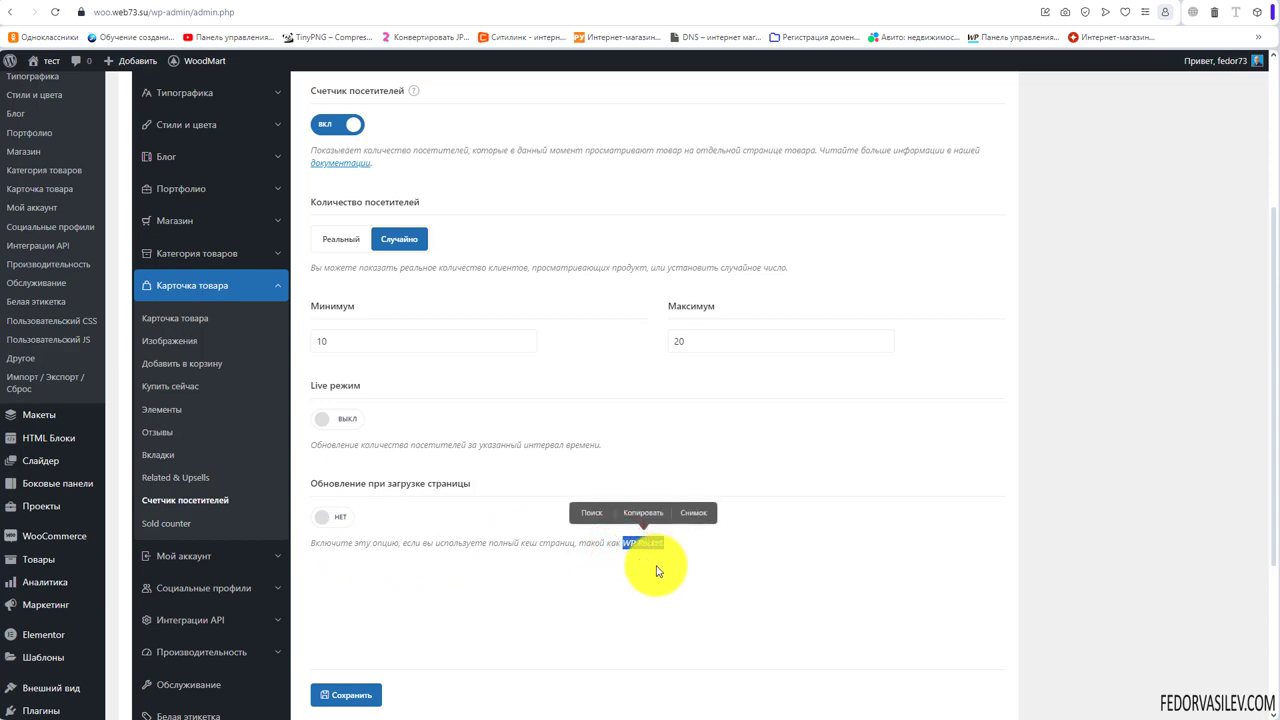
click(335, 516)
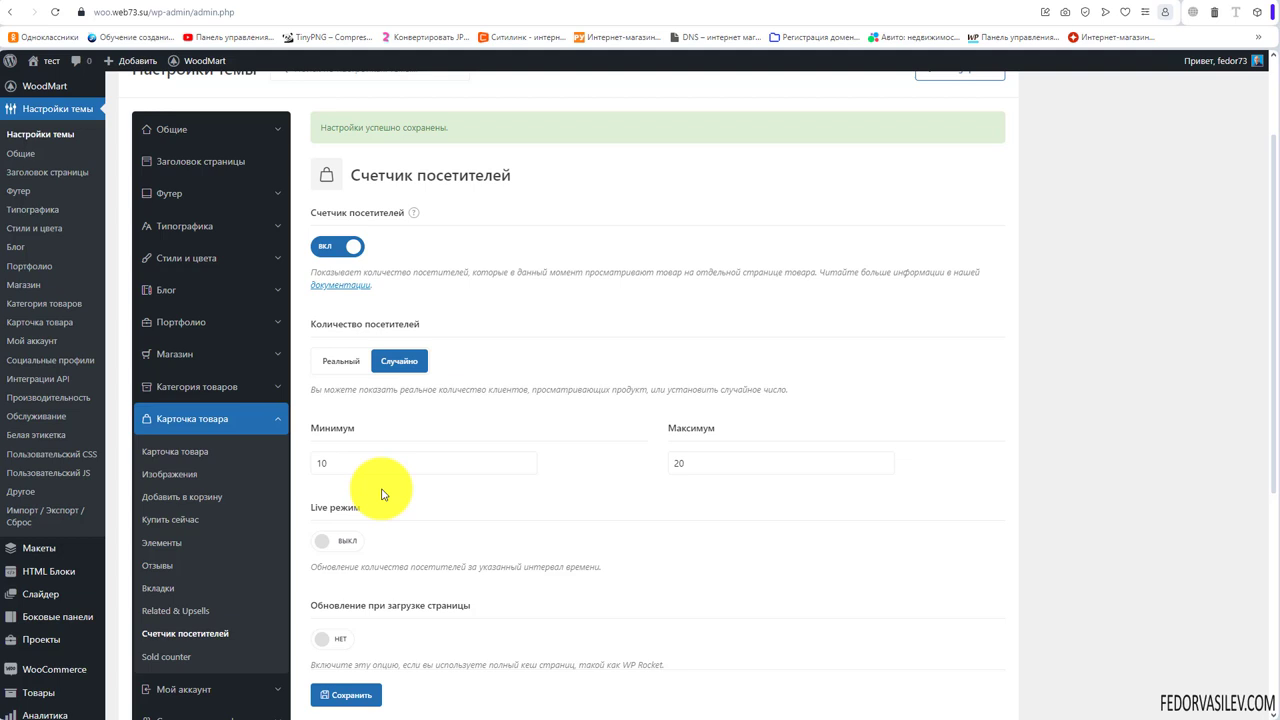
scroll(429, 549, down, 1)
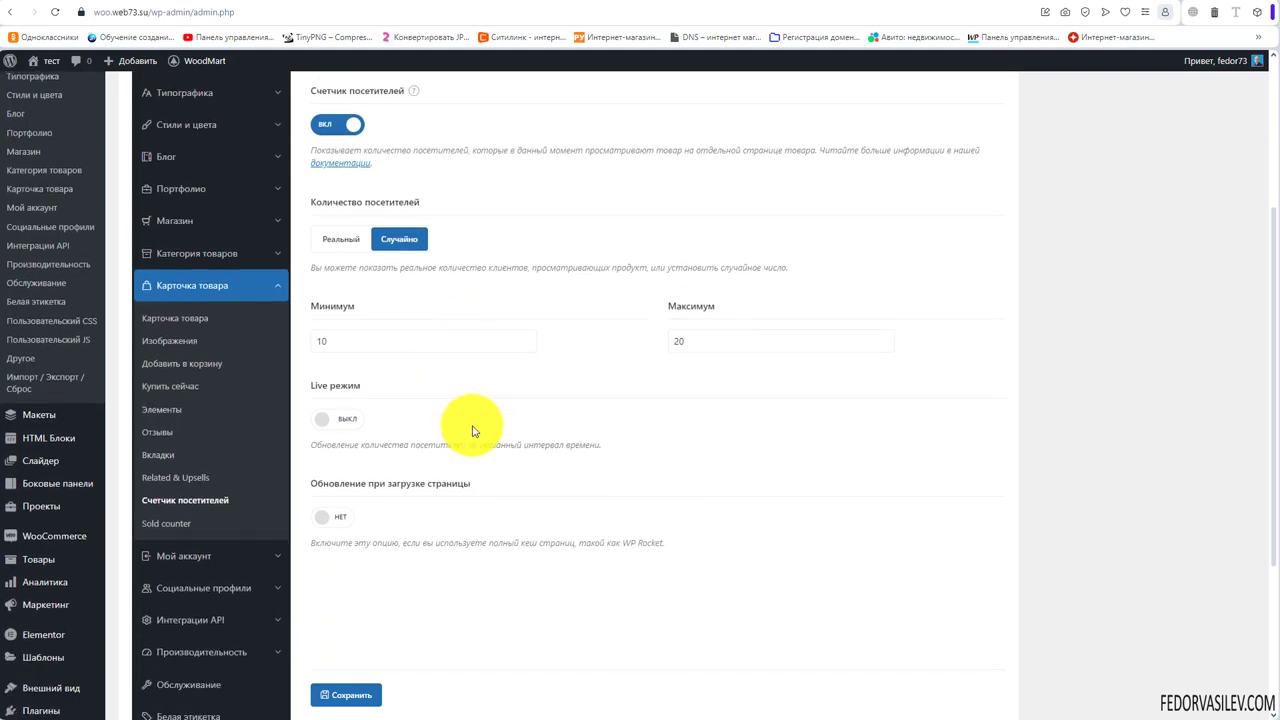
drag(620, 548, 659, 543)
click(571, 560)
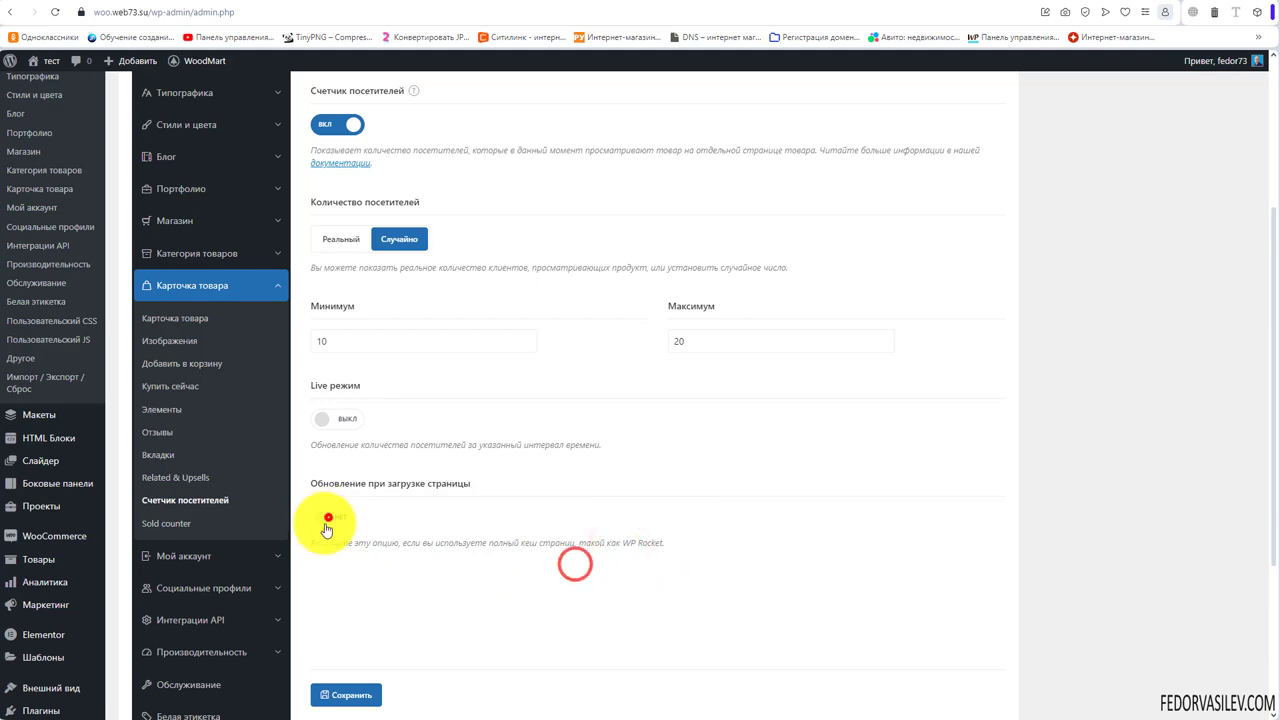
click(331, 516)
Enable Live режим for the visitor counter and save the theme settings.
click(330, 419)
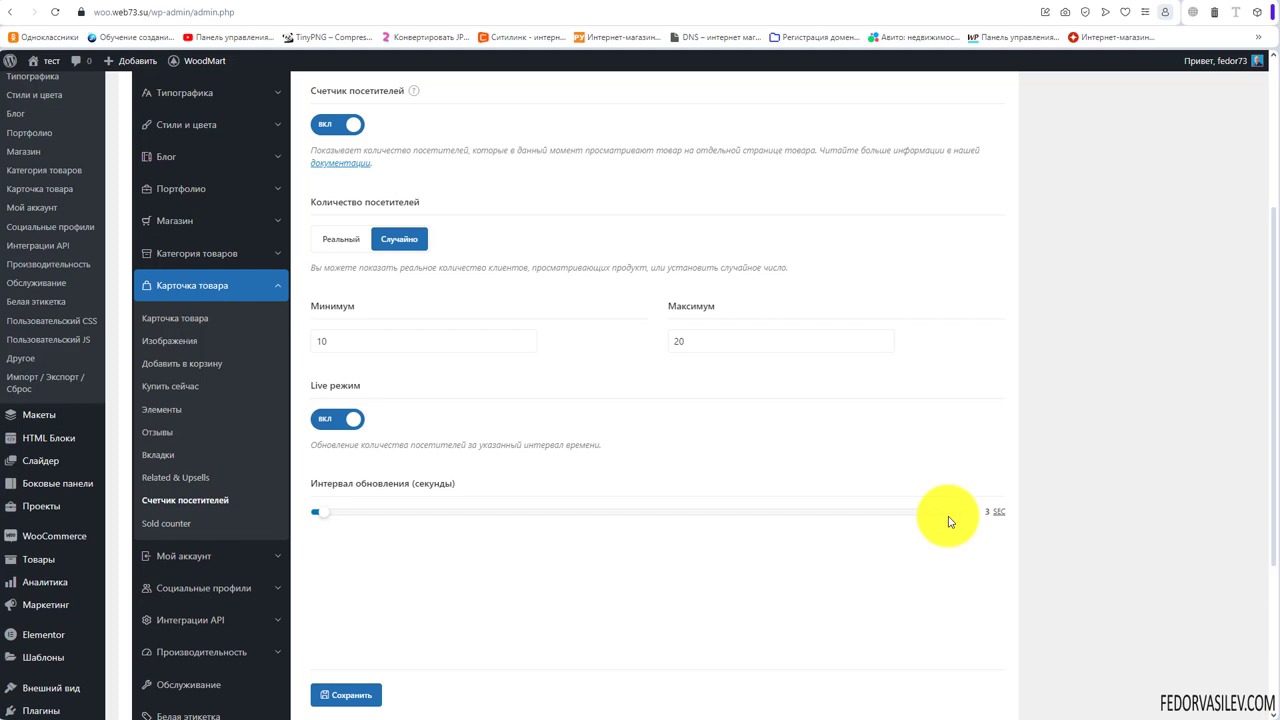
scroll(690, 600, down, 1)
click(357, 695)
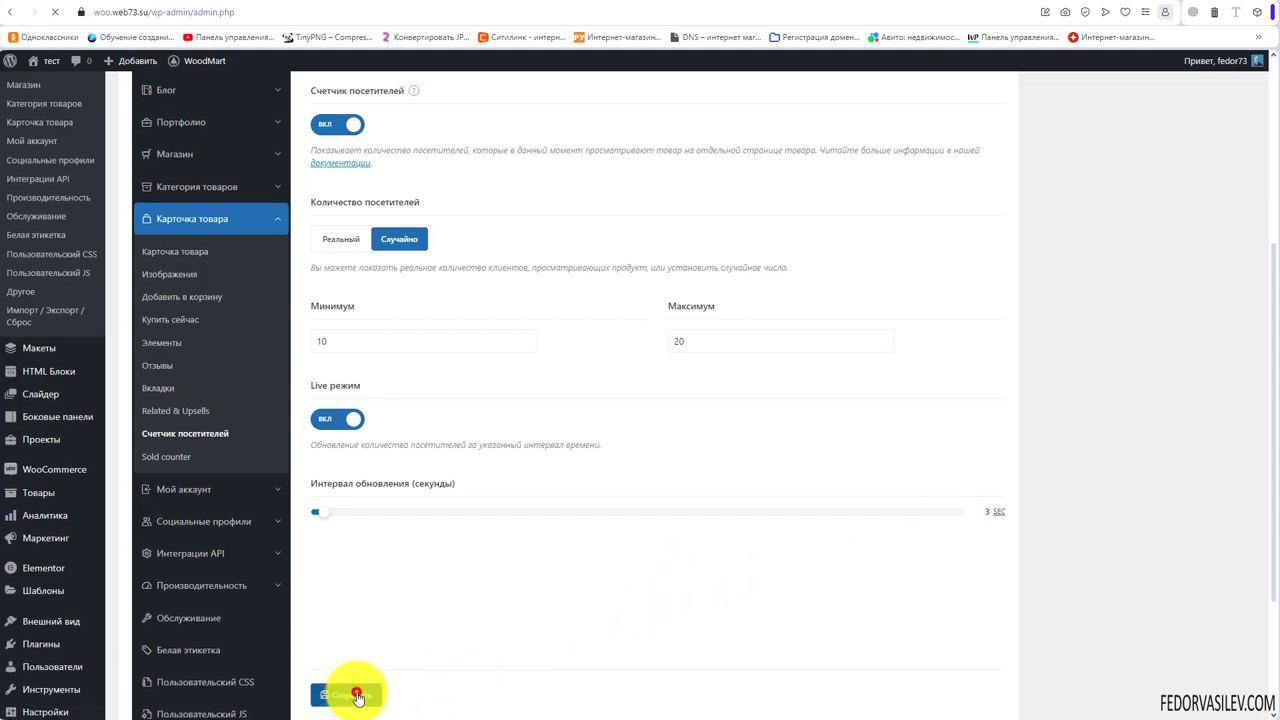
Switch to the Айфон product page, reload it and examine the live visitor counter below the purchase controls.
click(300, 8)
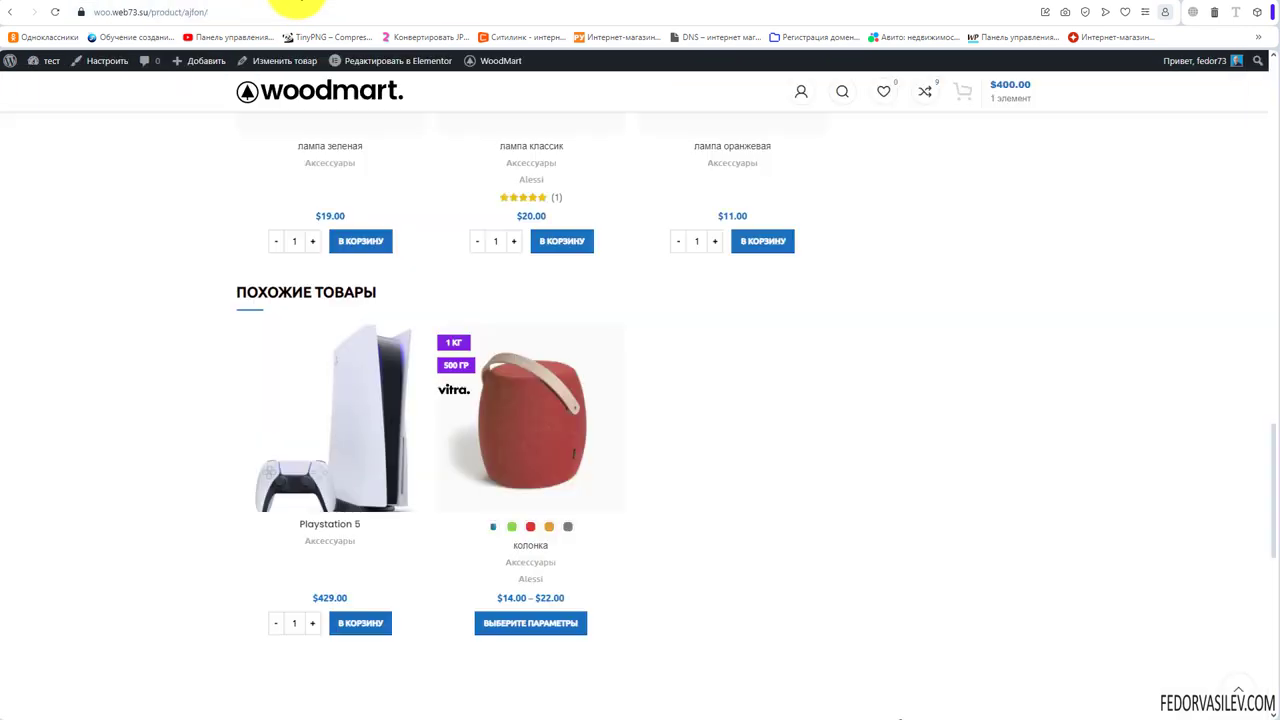
click(55, 12)
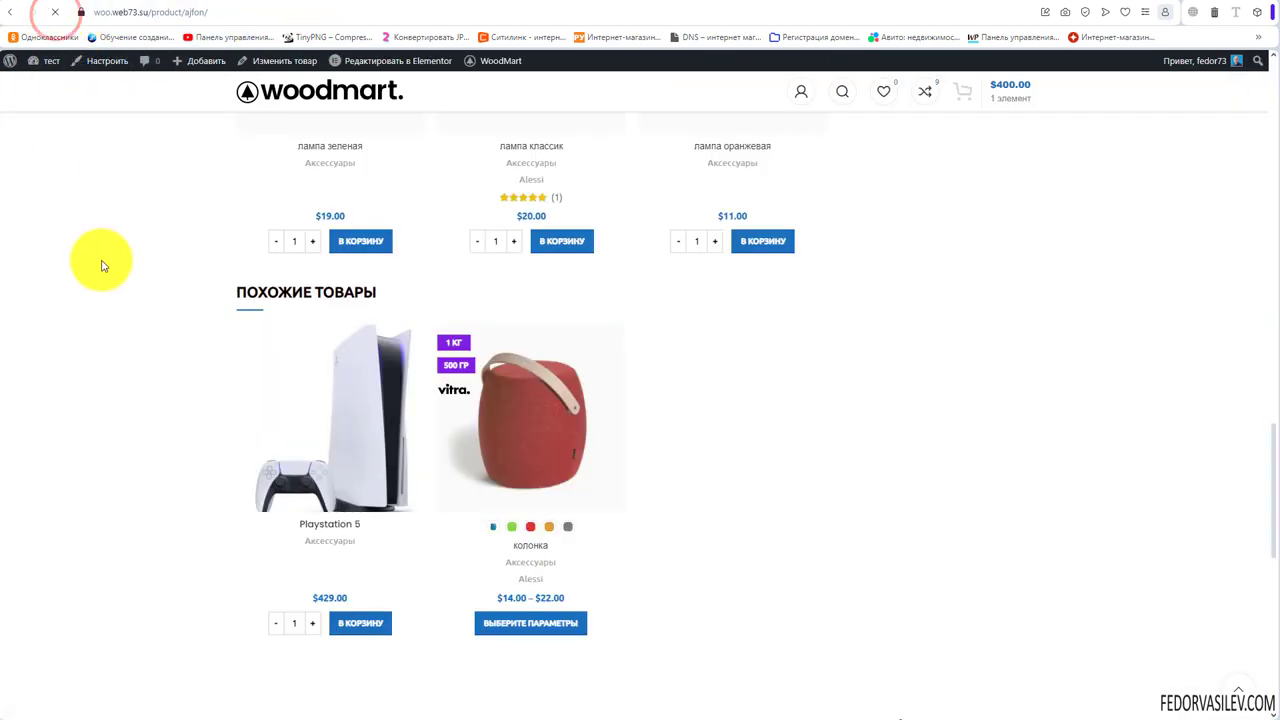
scroll(563, 449, down, 3)
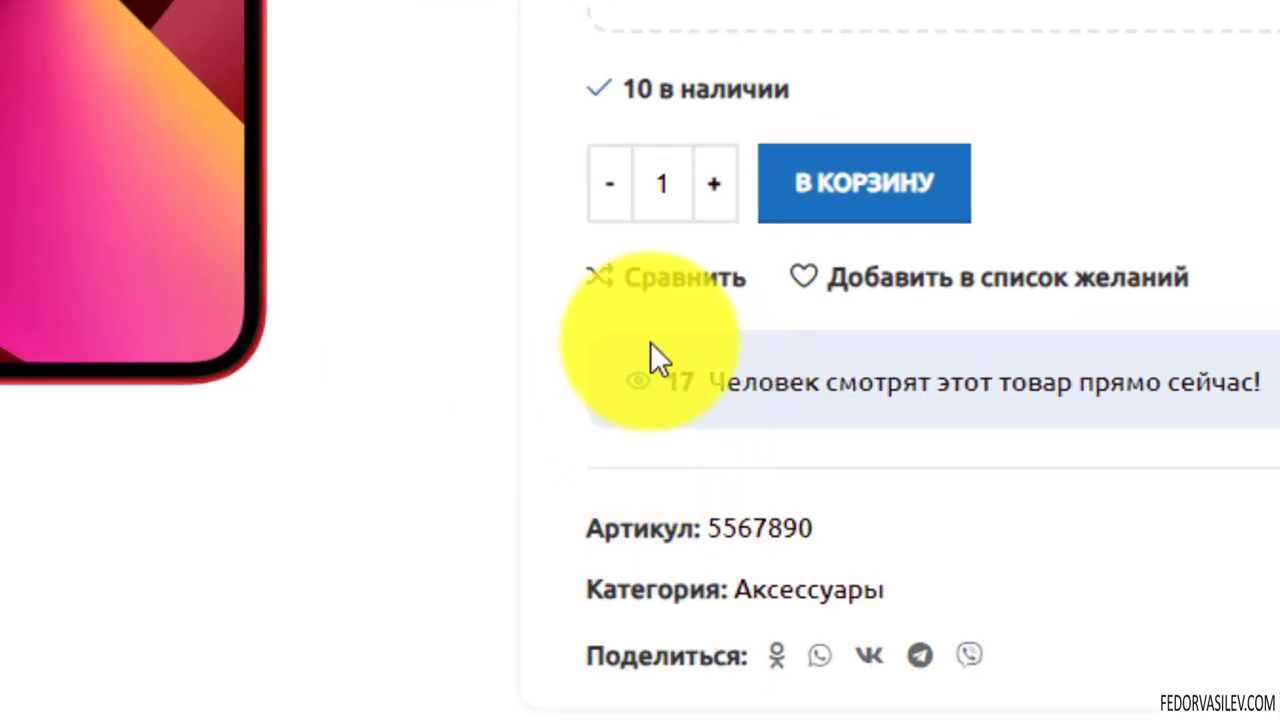
drag(654, 380, 776, 418)
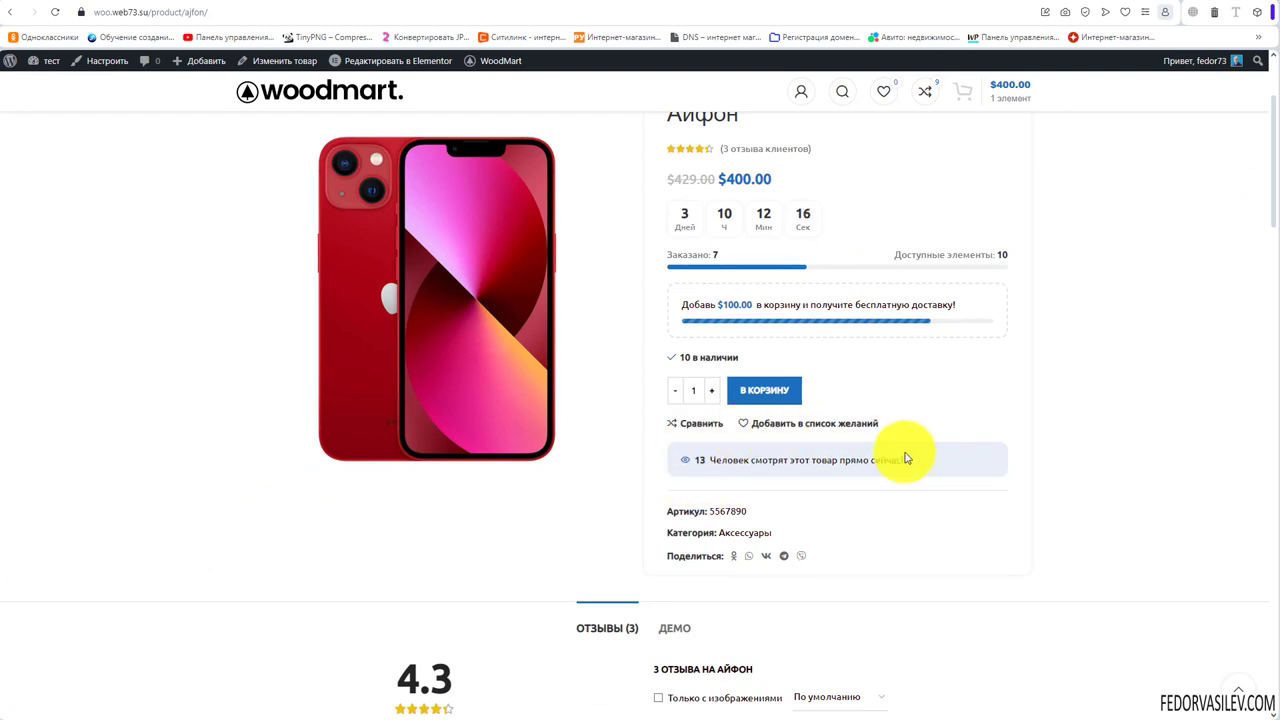
scroll(934, 423, up, 1)
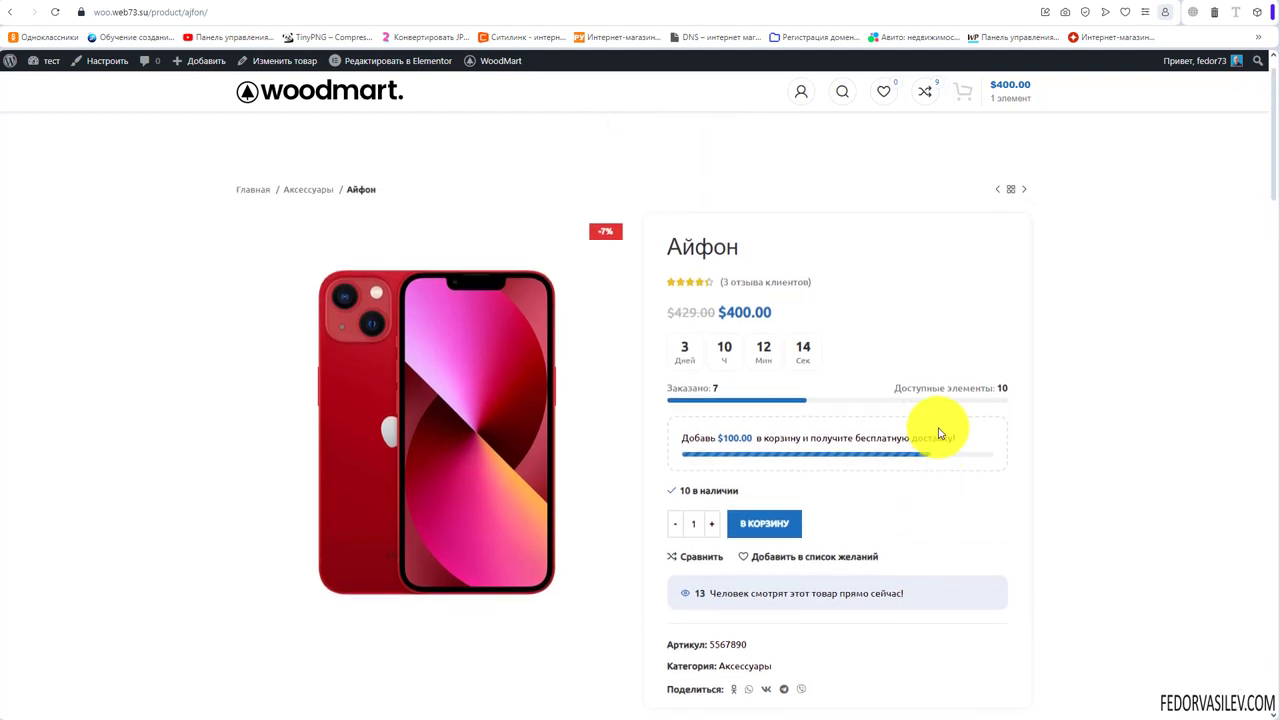
scroll(934, 423, down, 1)
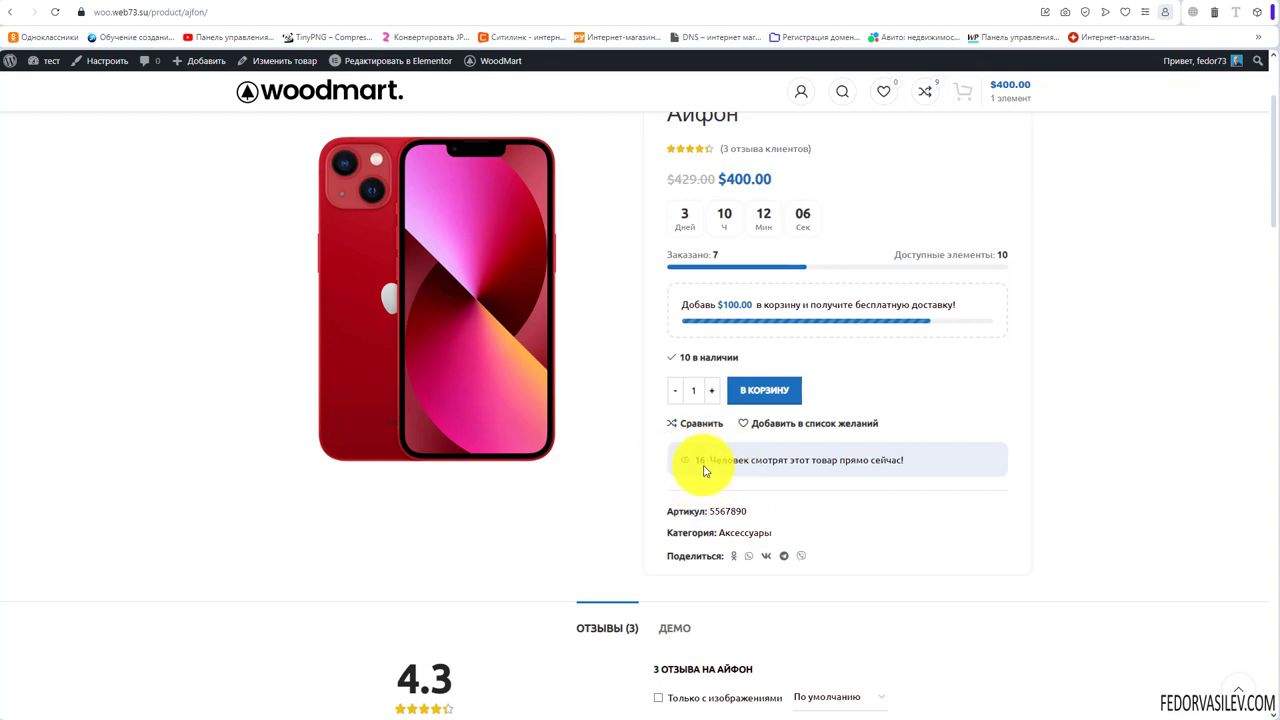
Open the лампа классик product from the upsell items and check the visitor counter on its page.
scroll(706, 466, down, 12)
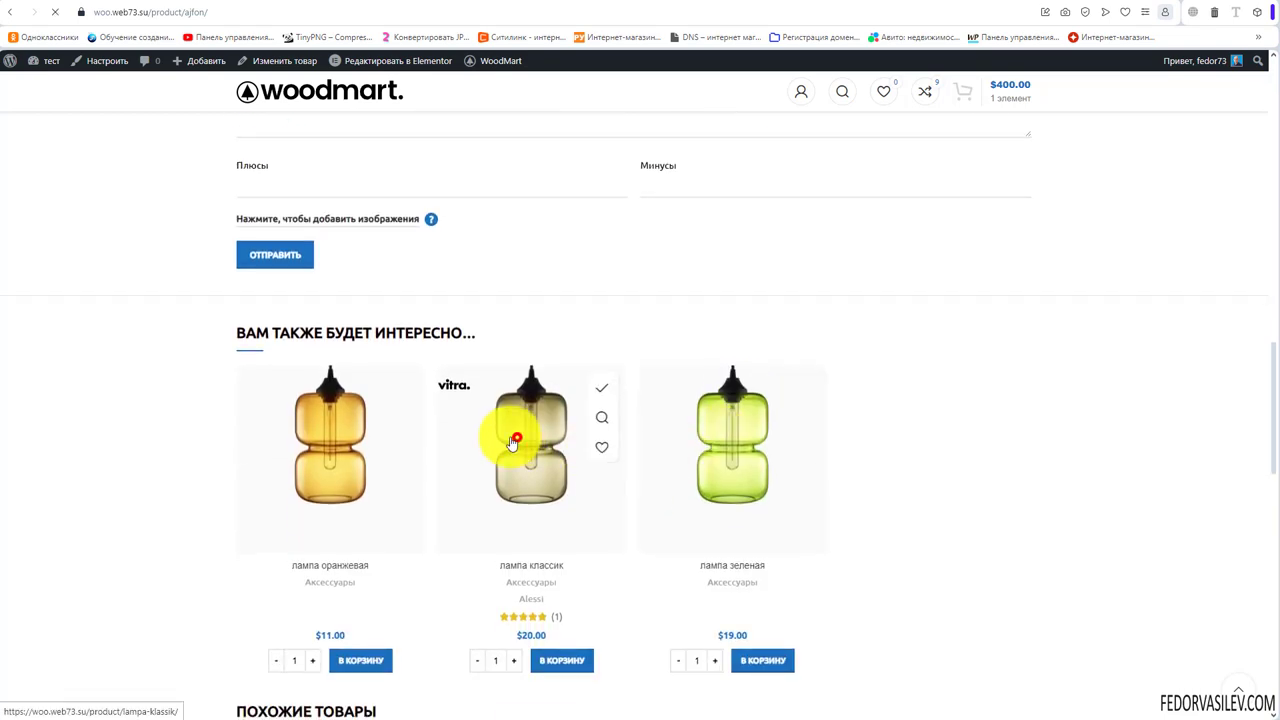
click(515, 436)
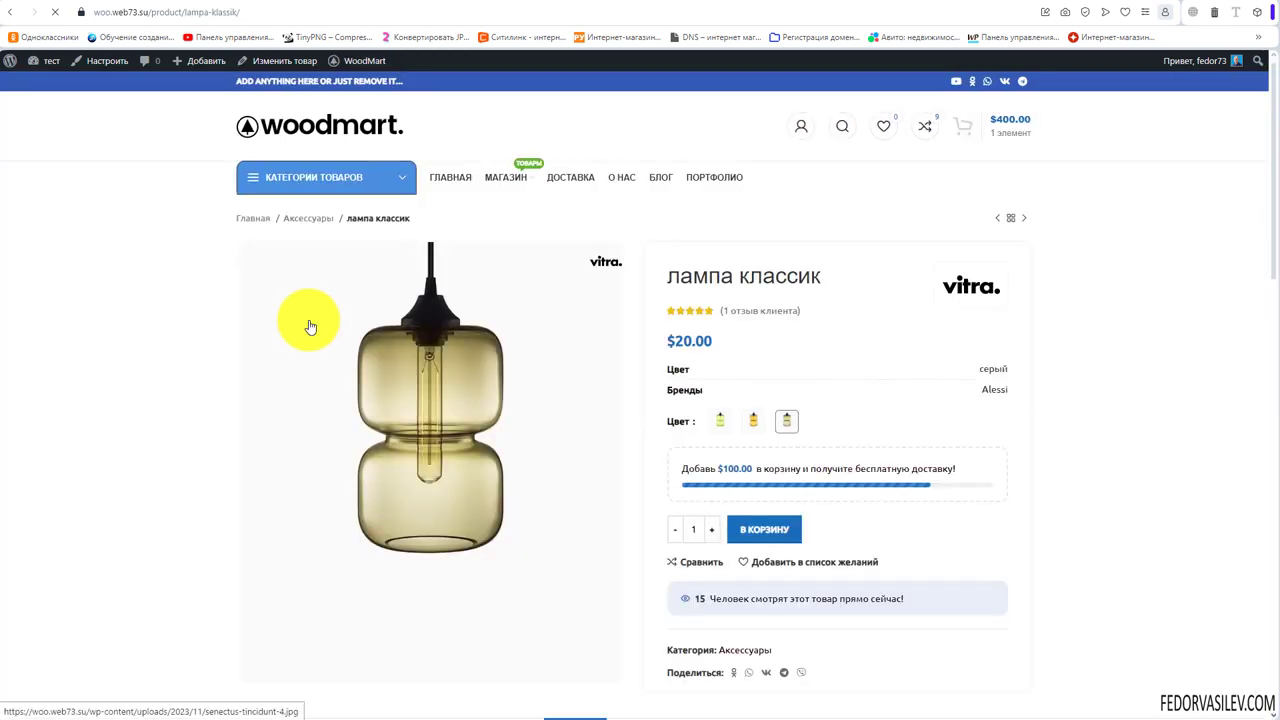
scroll(306, 323, down, 2)
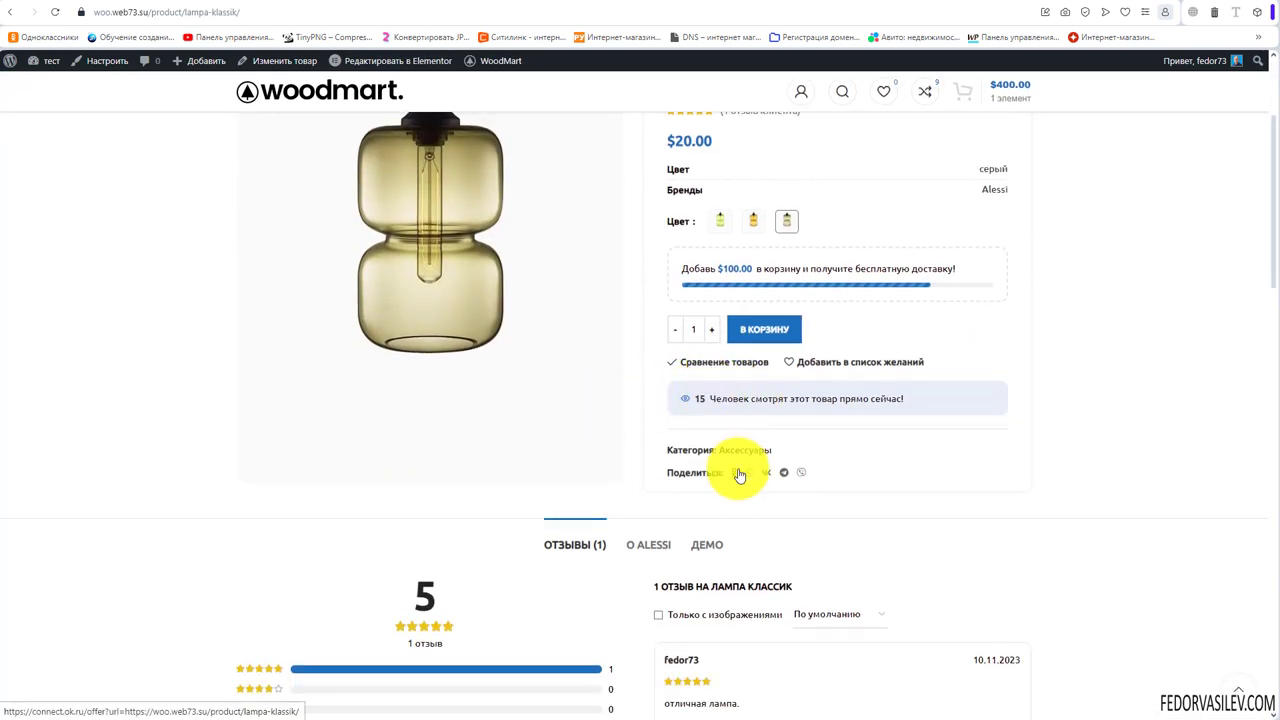
scroll(739, 474, up, 1)
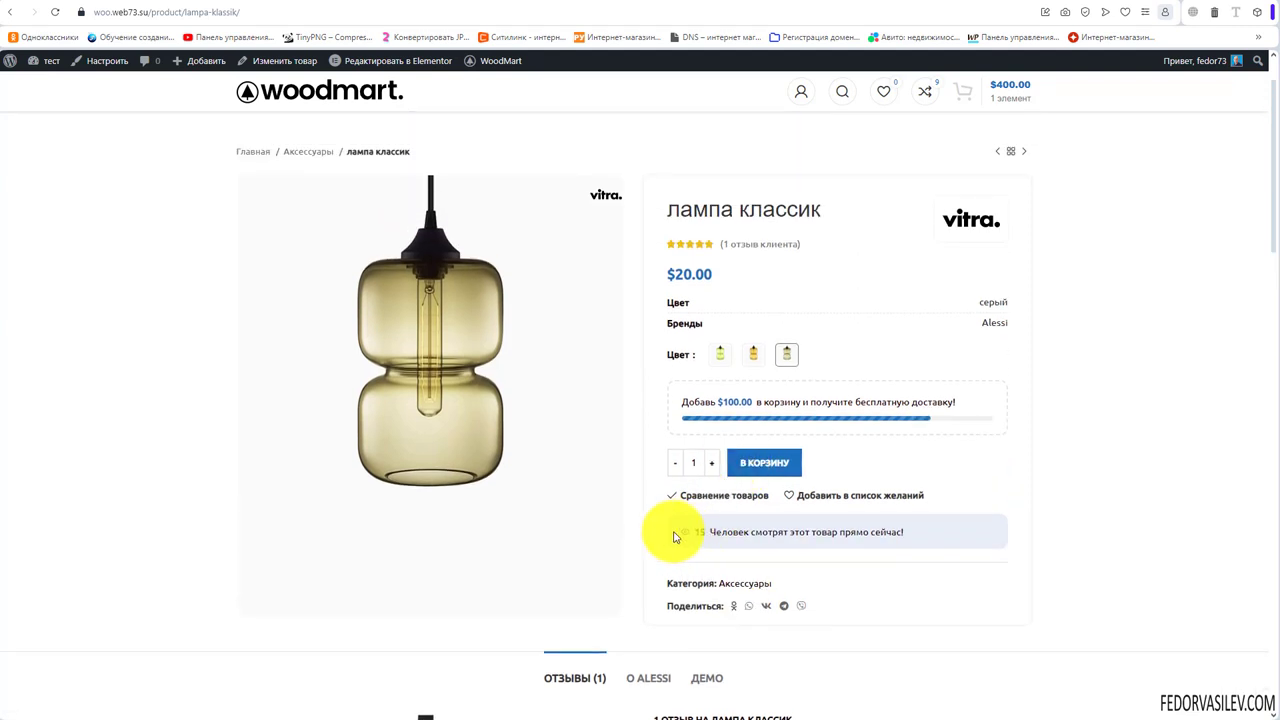